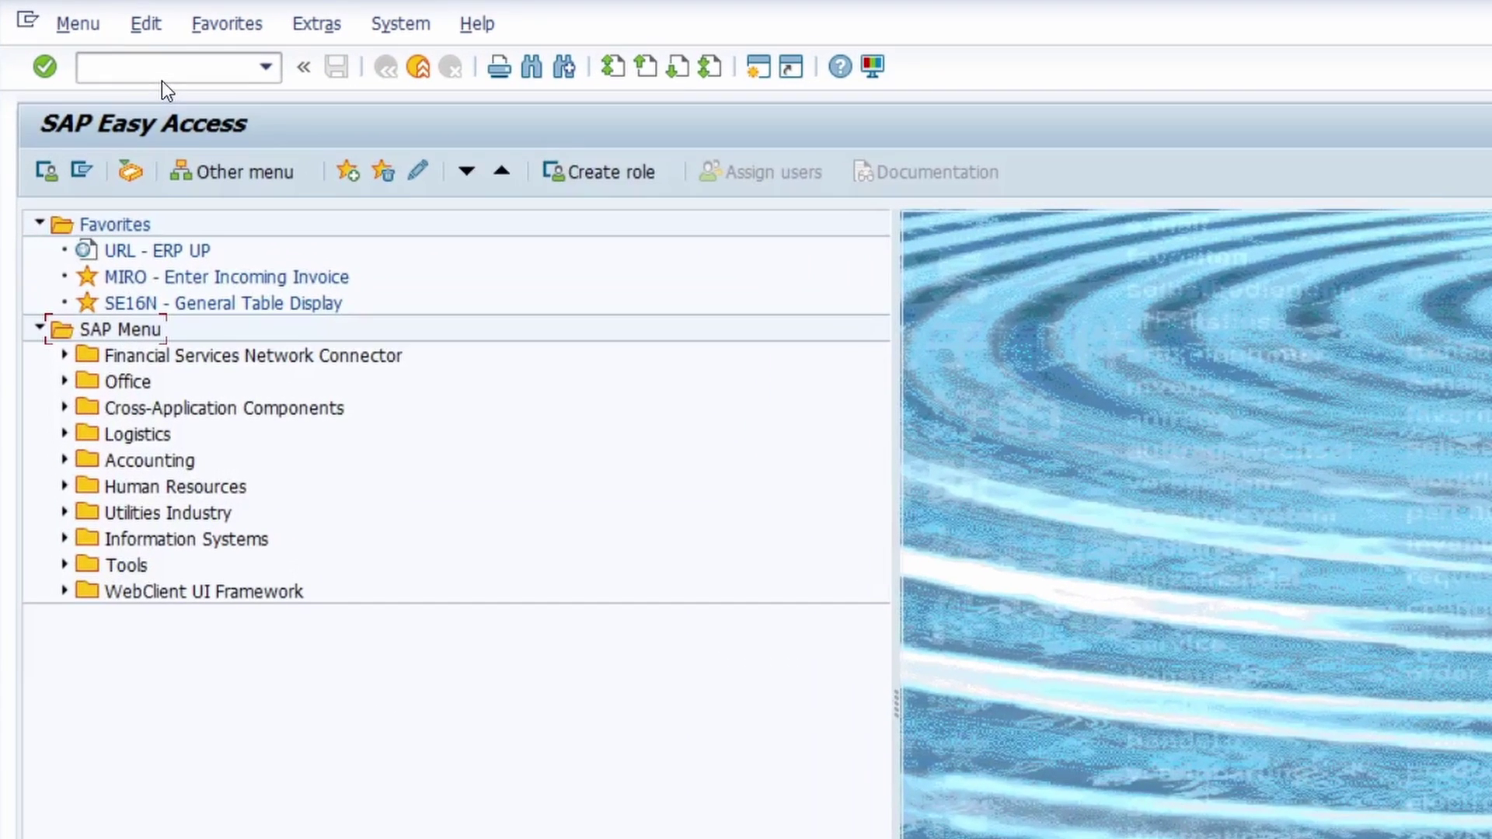
# - Hide the command field on the SAP Easy Access screen and show it again
pyautogui.click(168, 68)
pyautogui.click(307, 69)
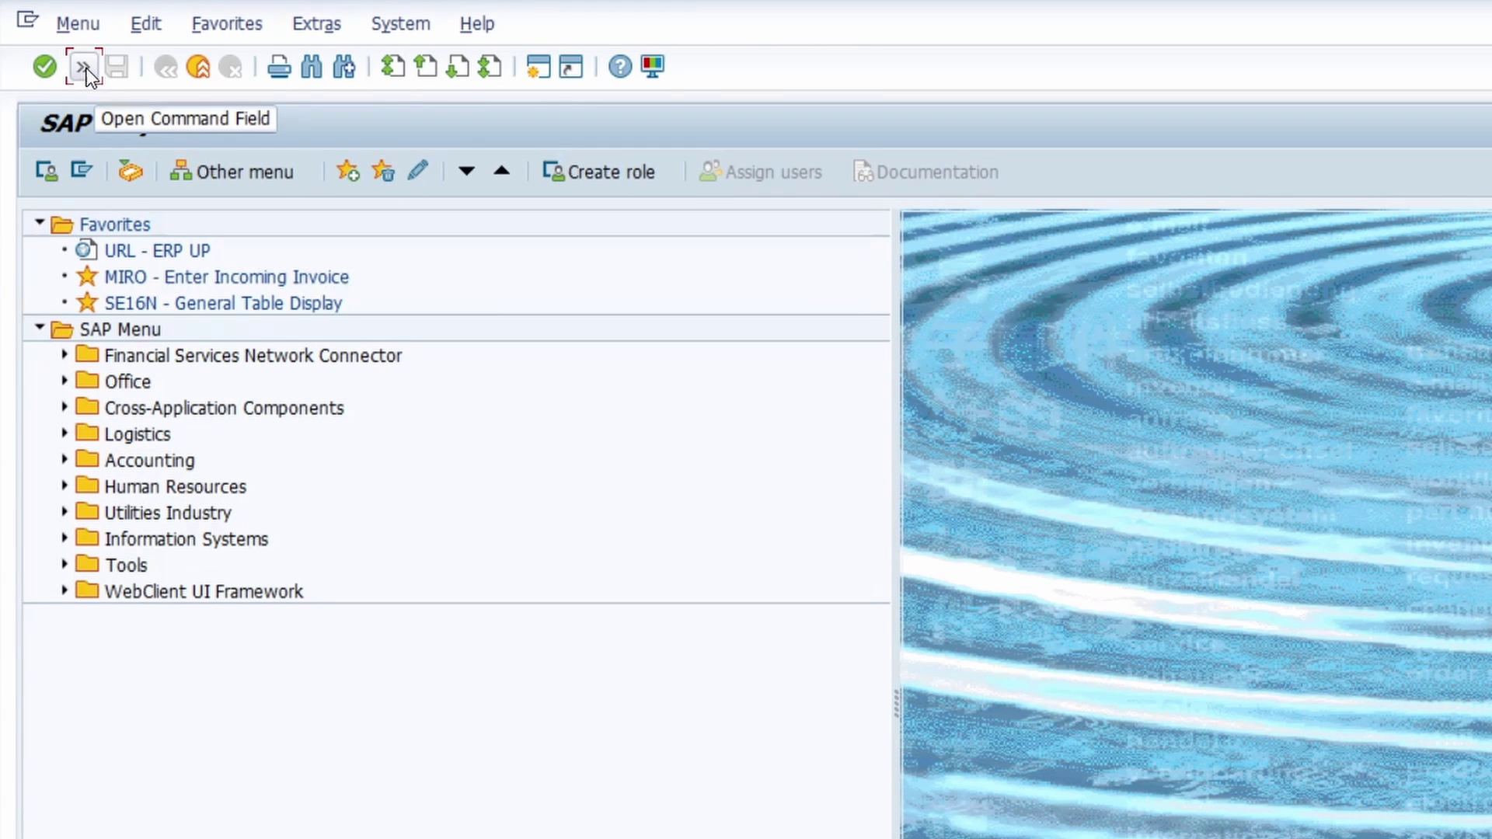
pyautogui.click(82, 61)
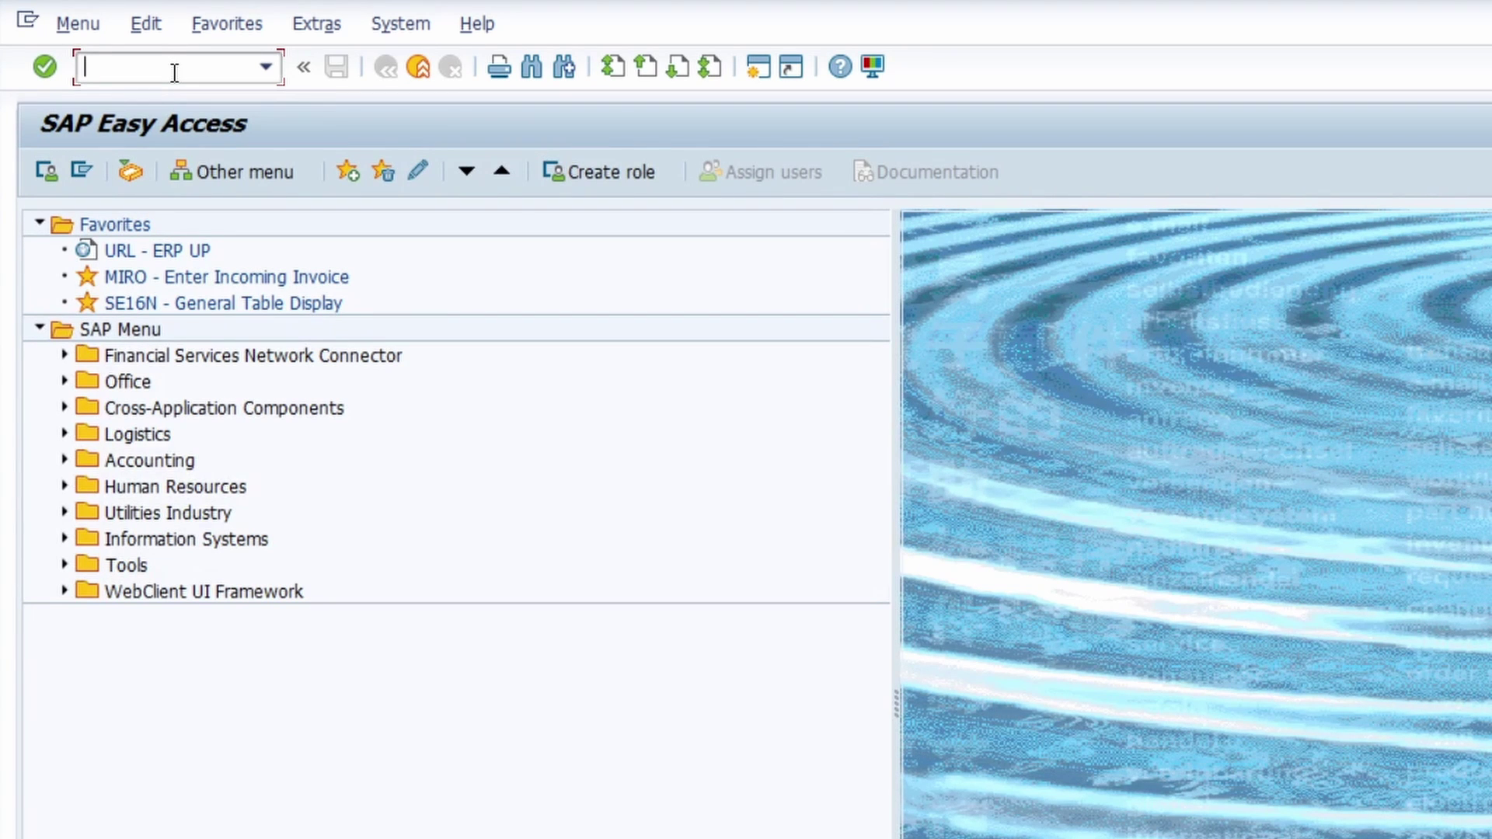
# - Run transaction miro from the command field and go back to SAP Easy Access
pyautogui.write('miro')
pyautogui.press('Return')
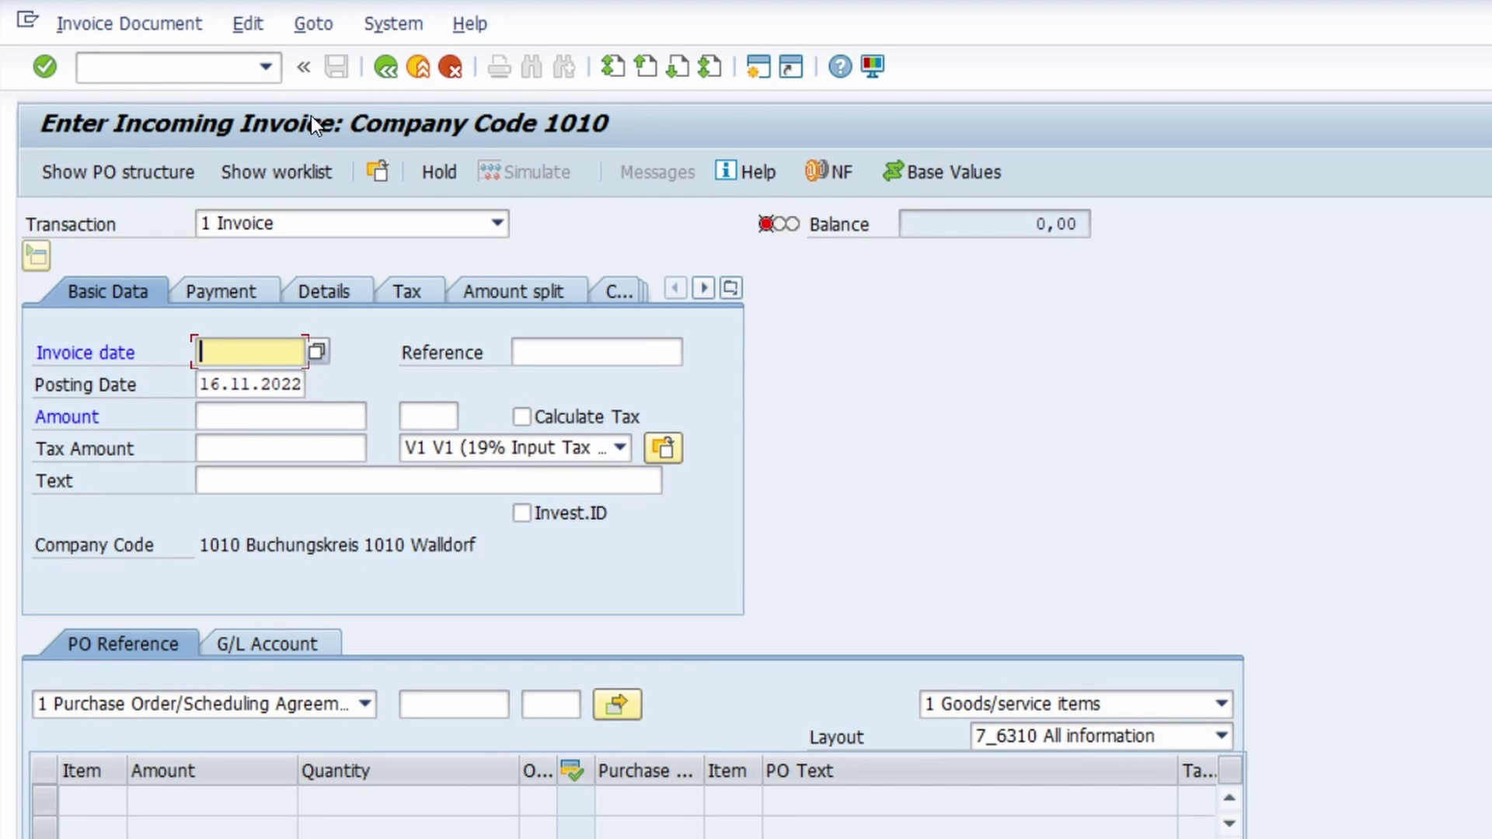
pyautogui.click(387, 69)
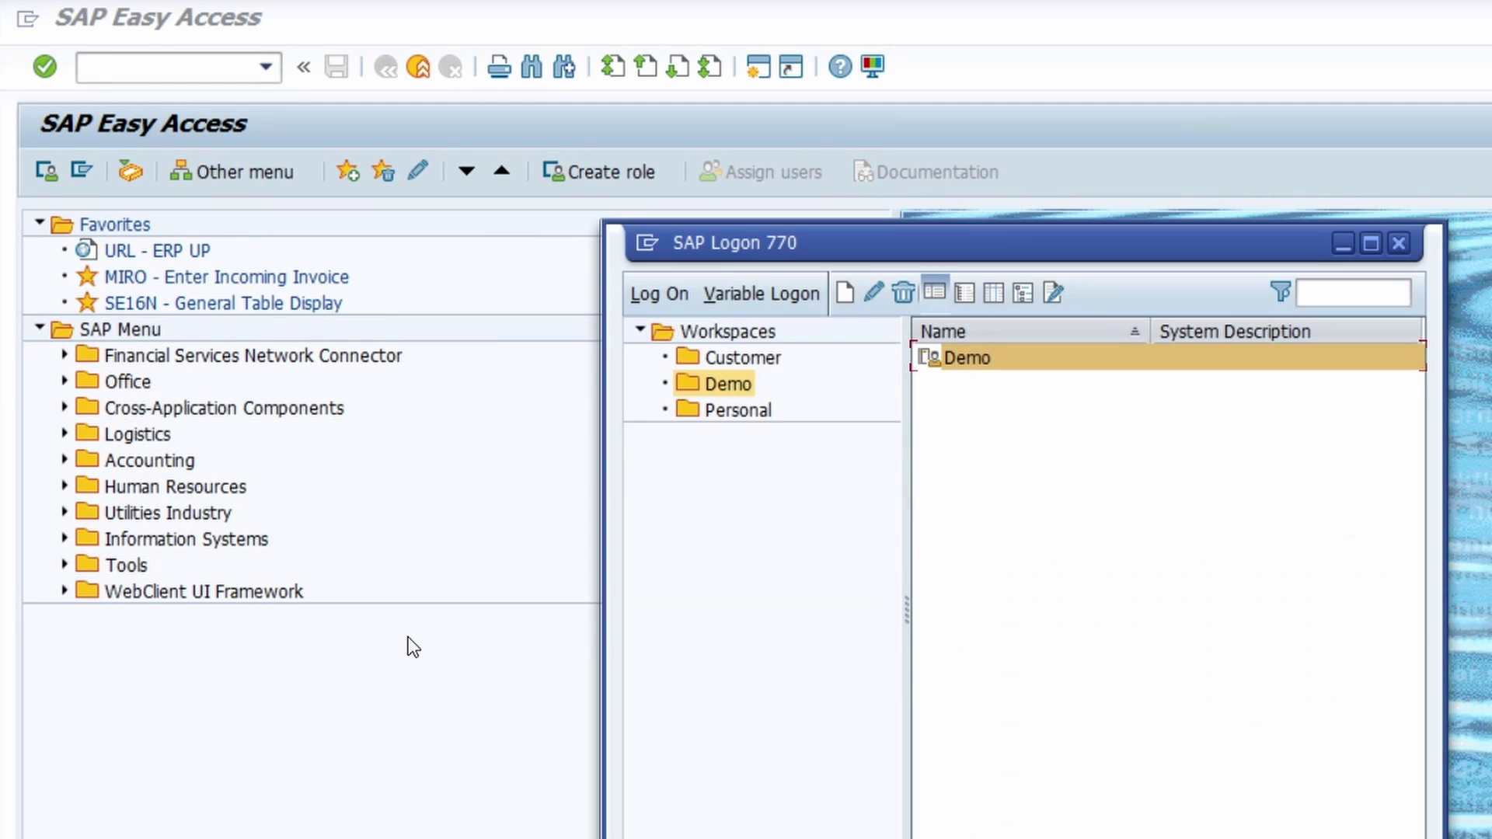
# - Open the SAP GUI options from SAP Logon and display the Visualization 1 settings under Interaction Design
pyautogui.click(642, 241)
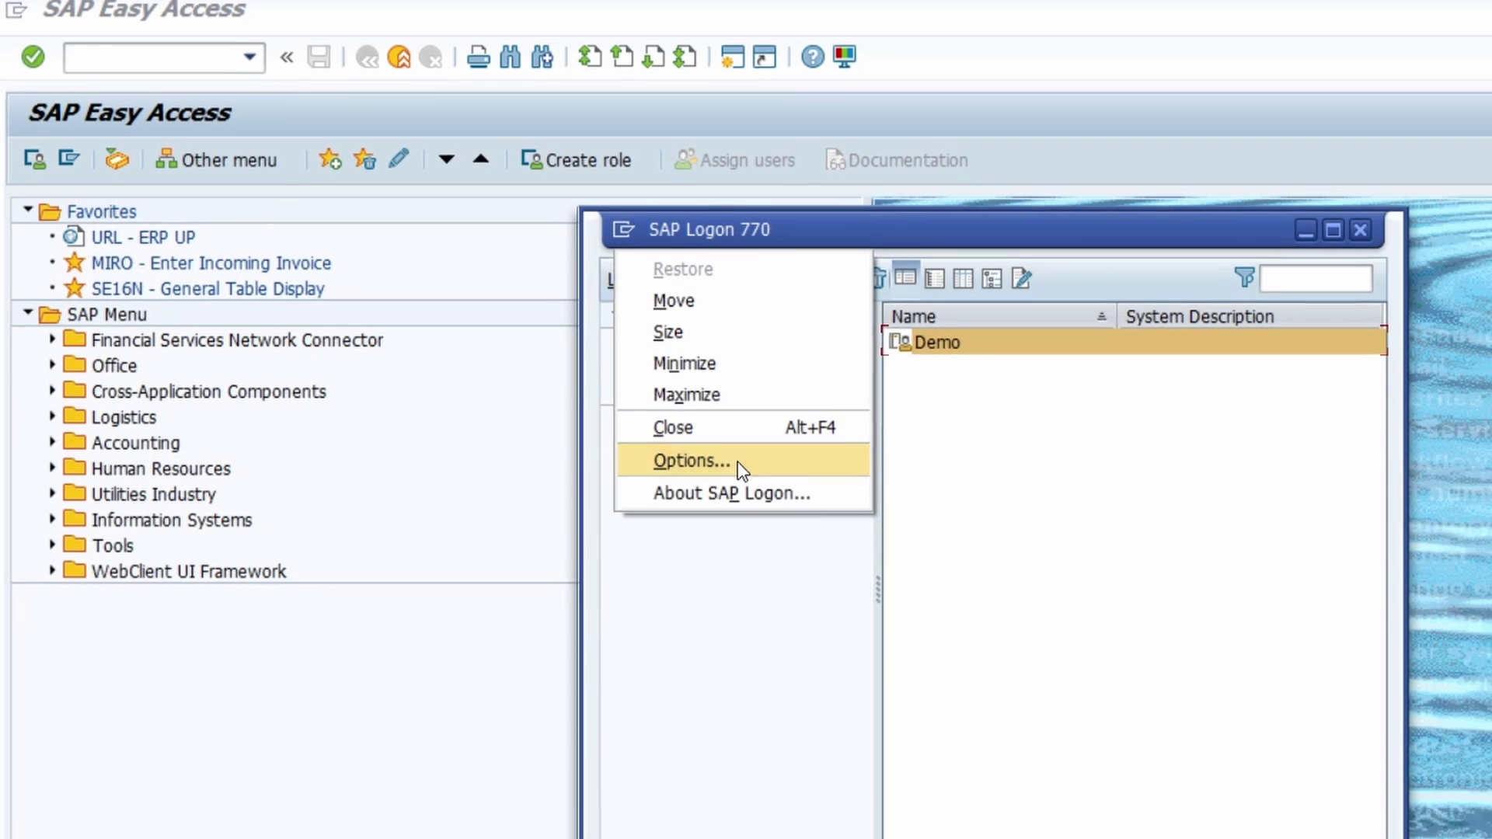
pyautogui.click(761, 483)
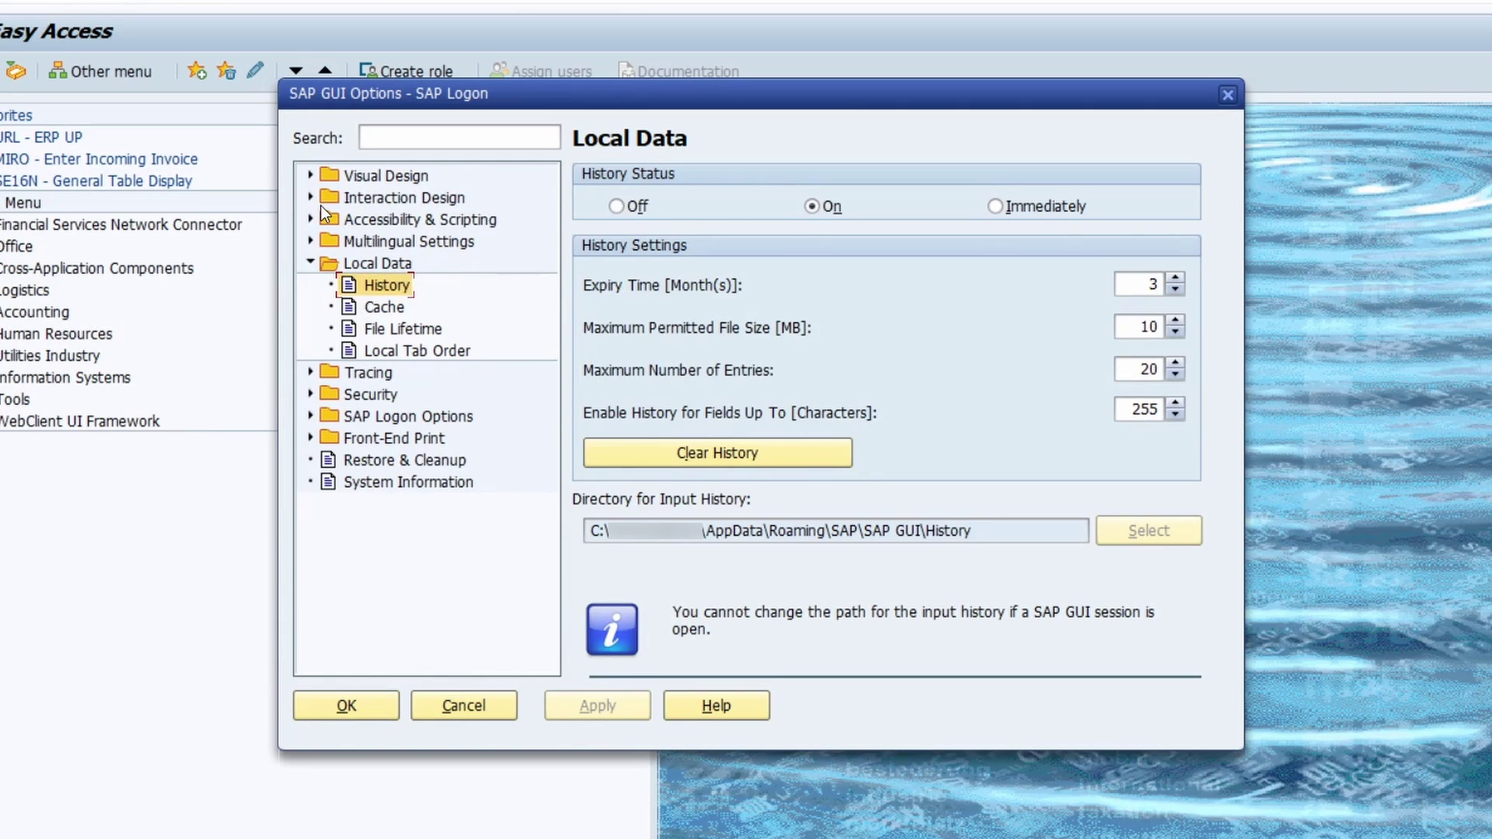
pyautogui.click(310, 197)
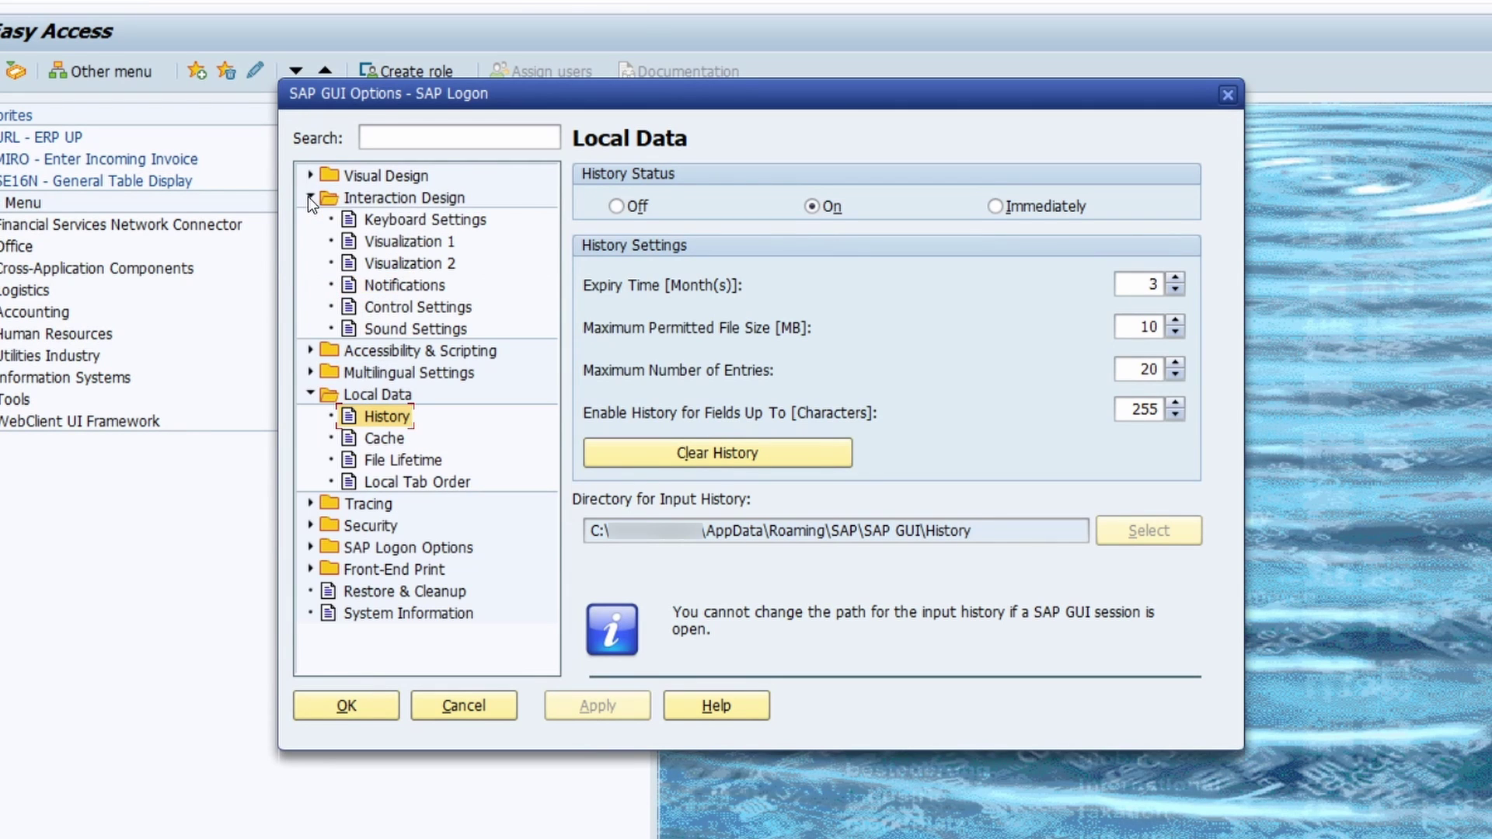
pyautogui.click(390, 244)
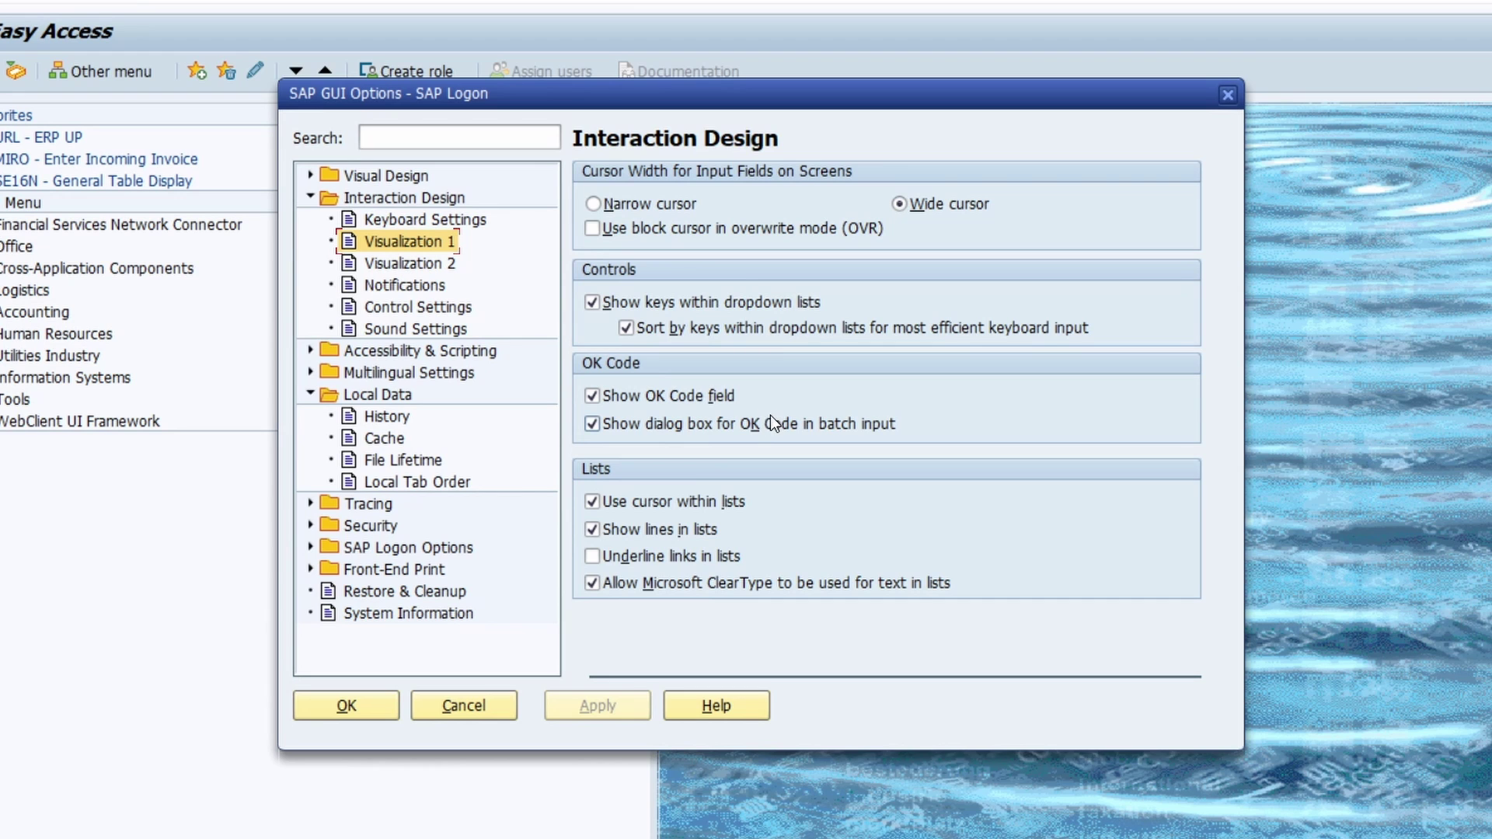
# - Turn the Show OK Code field option off and back on, and apply and close the SAP GUI options
pyautogui.click(594, 396)
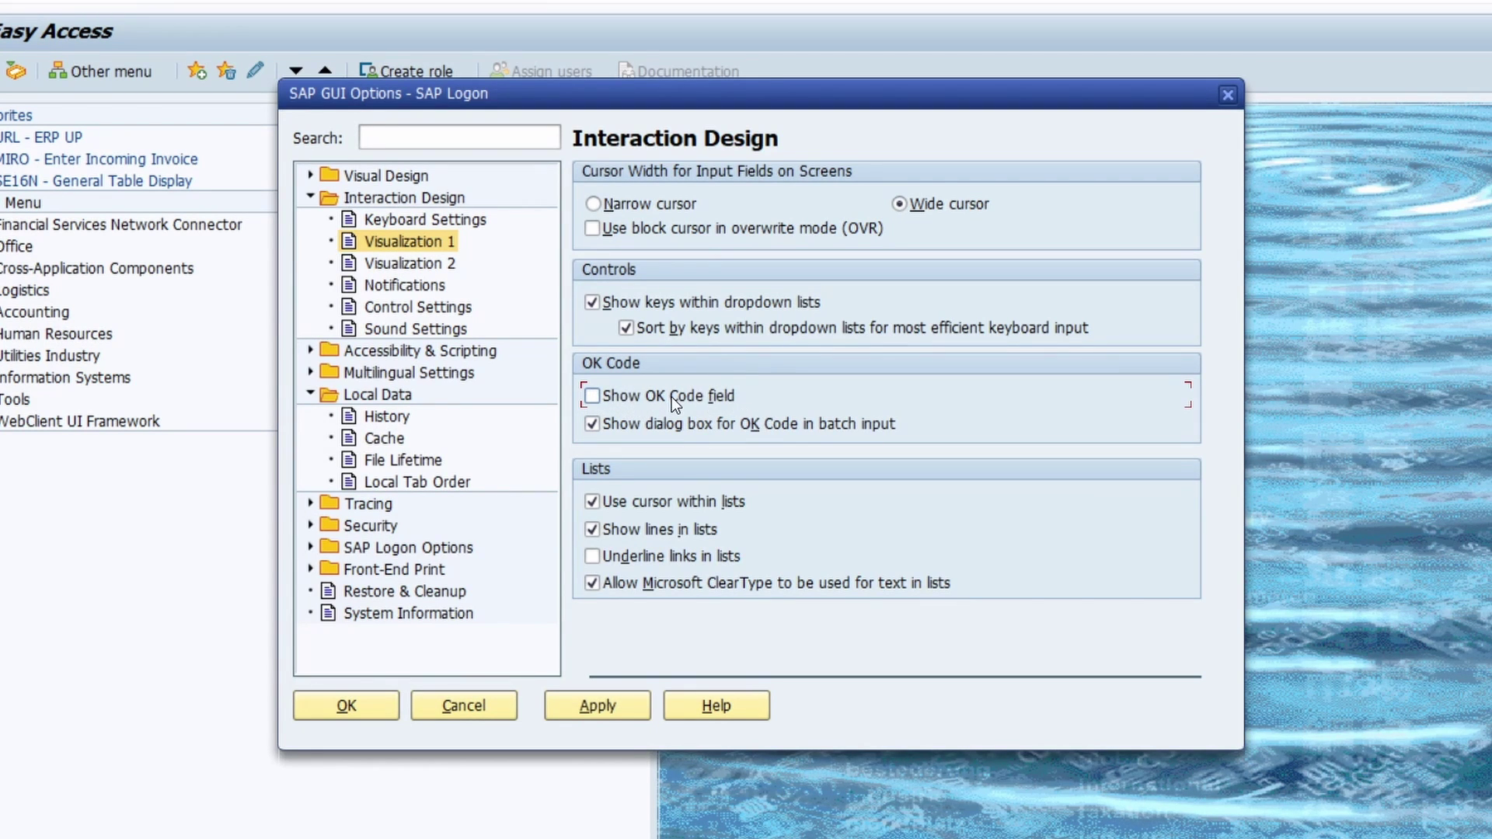
pyautogui.click(599, 396)
pyautogui.click(610, 709)
pyautogui.click(362, 708)
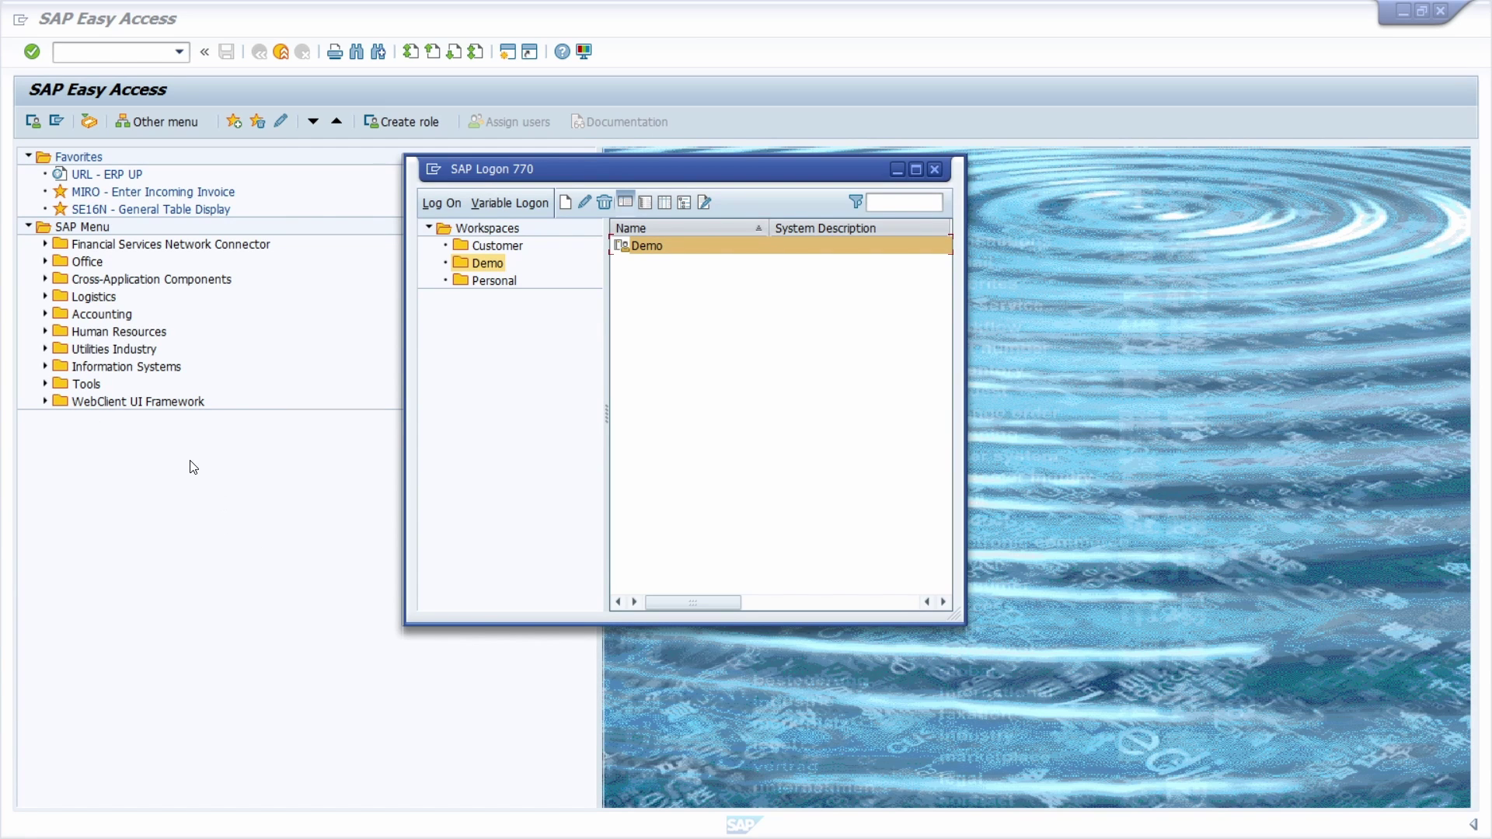
# - Read the context help for the SAP Easy Access command field and close the Performance Assistant
pyautogui.click(163, 485)
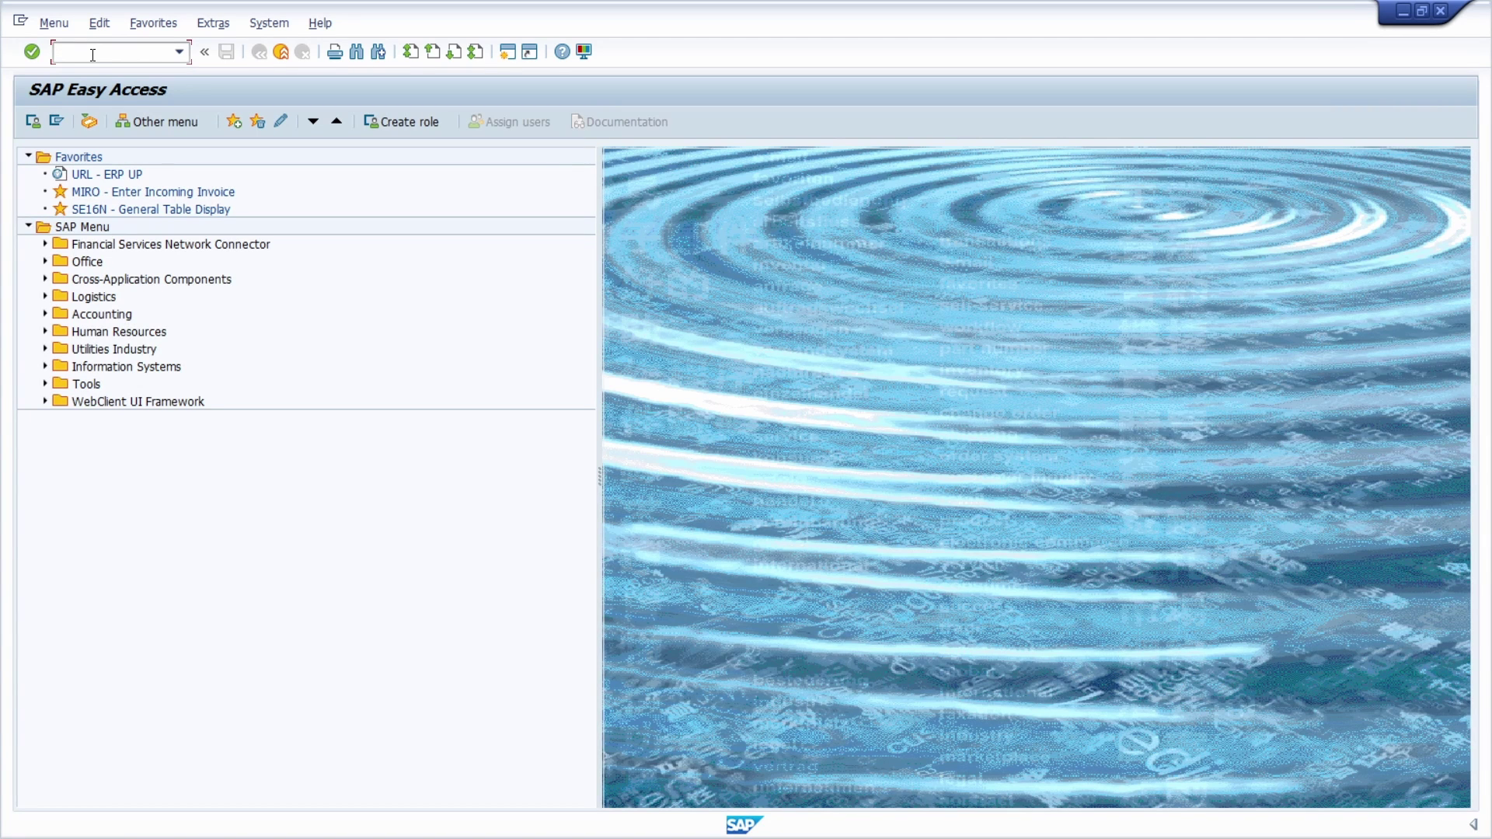
pyautogui.press('F1')
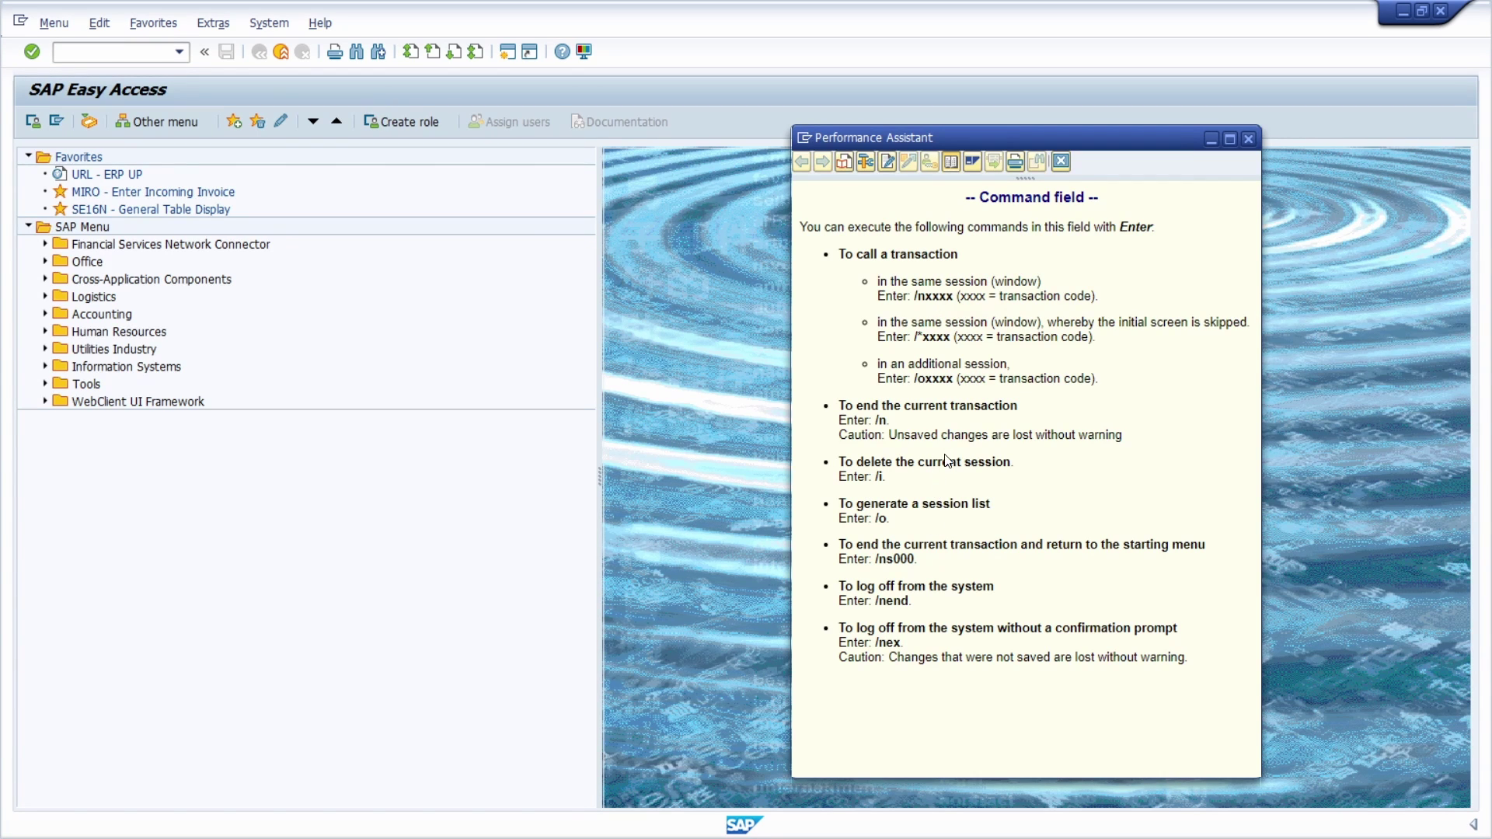
pyautogui.click(1248, 138)
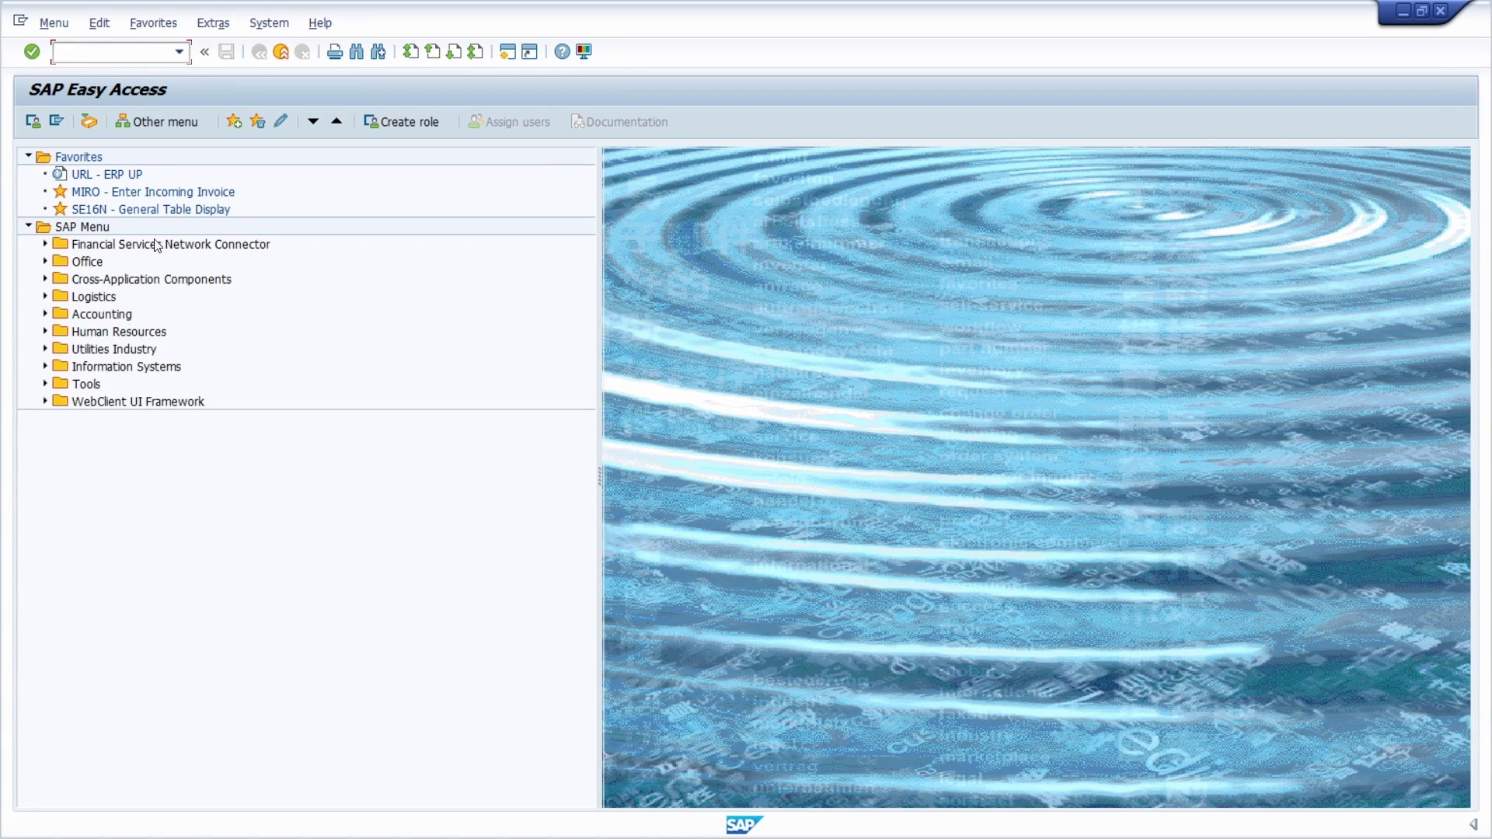
# - Open the SBWP Workplace transaction from the Office folder of the SAP Menu and return to SAP Easy Access
pyautogui.click(45, 262)
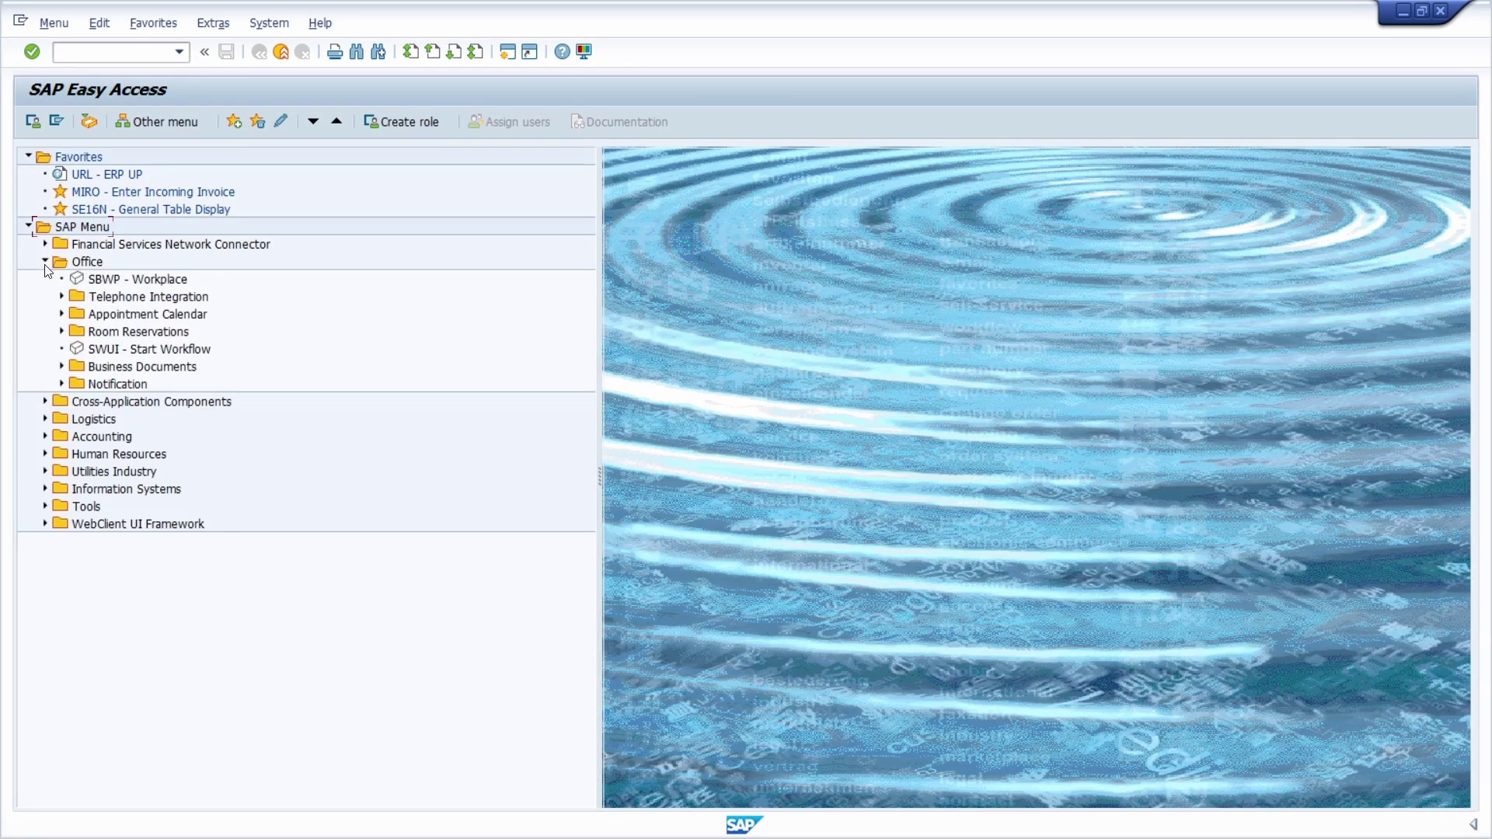
pyautogui.doubleClick(135, 278)
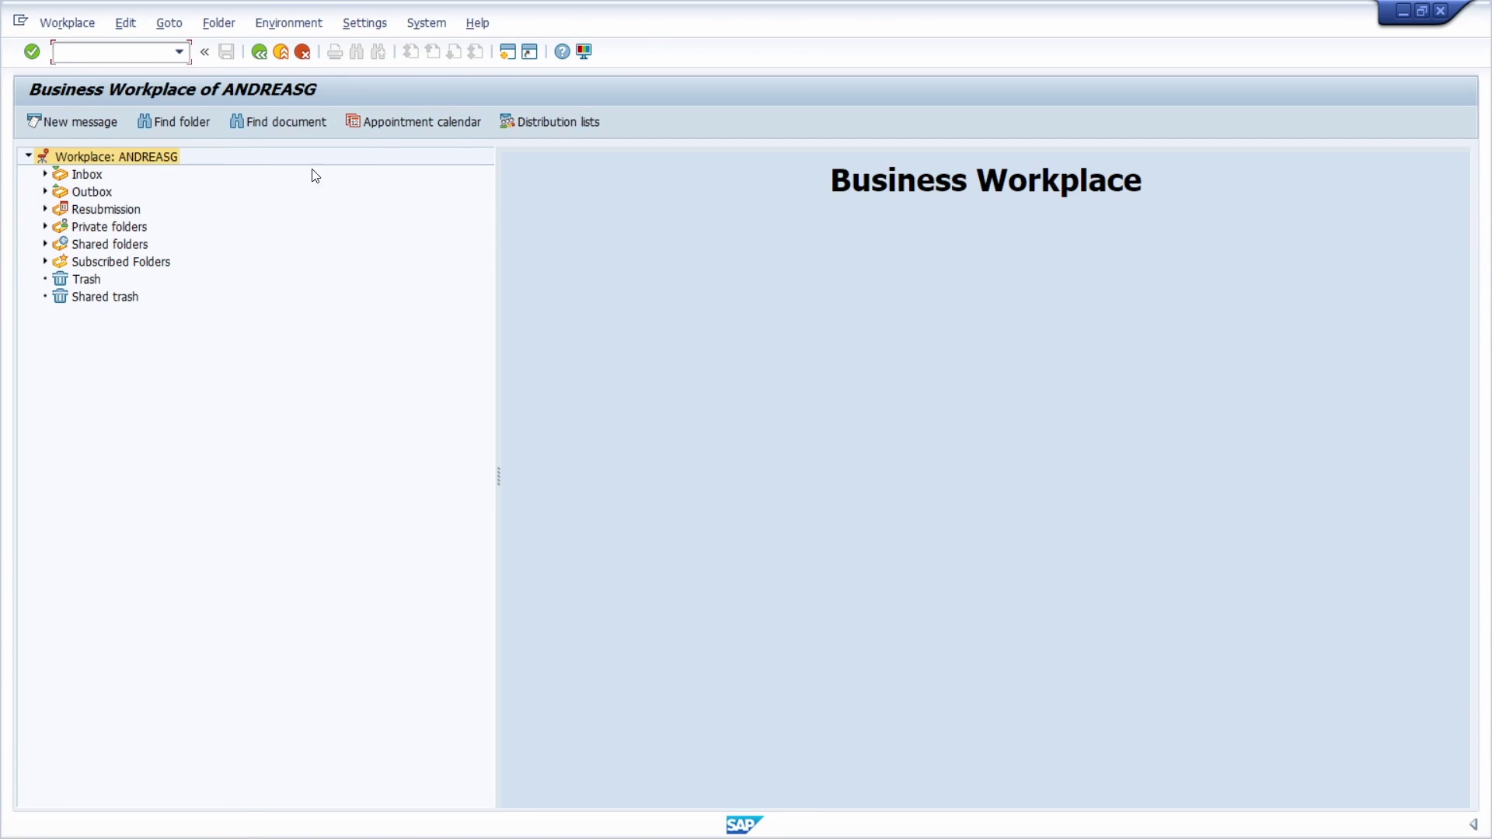
pyautogui.click(260, 52)
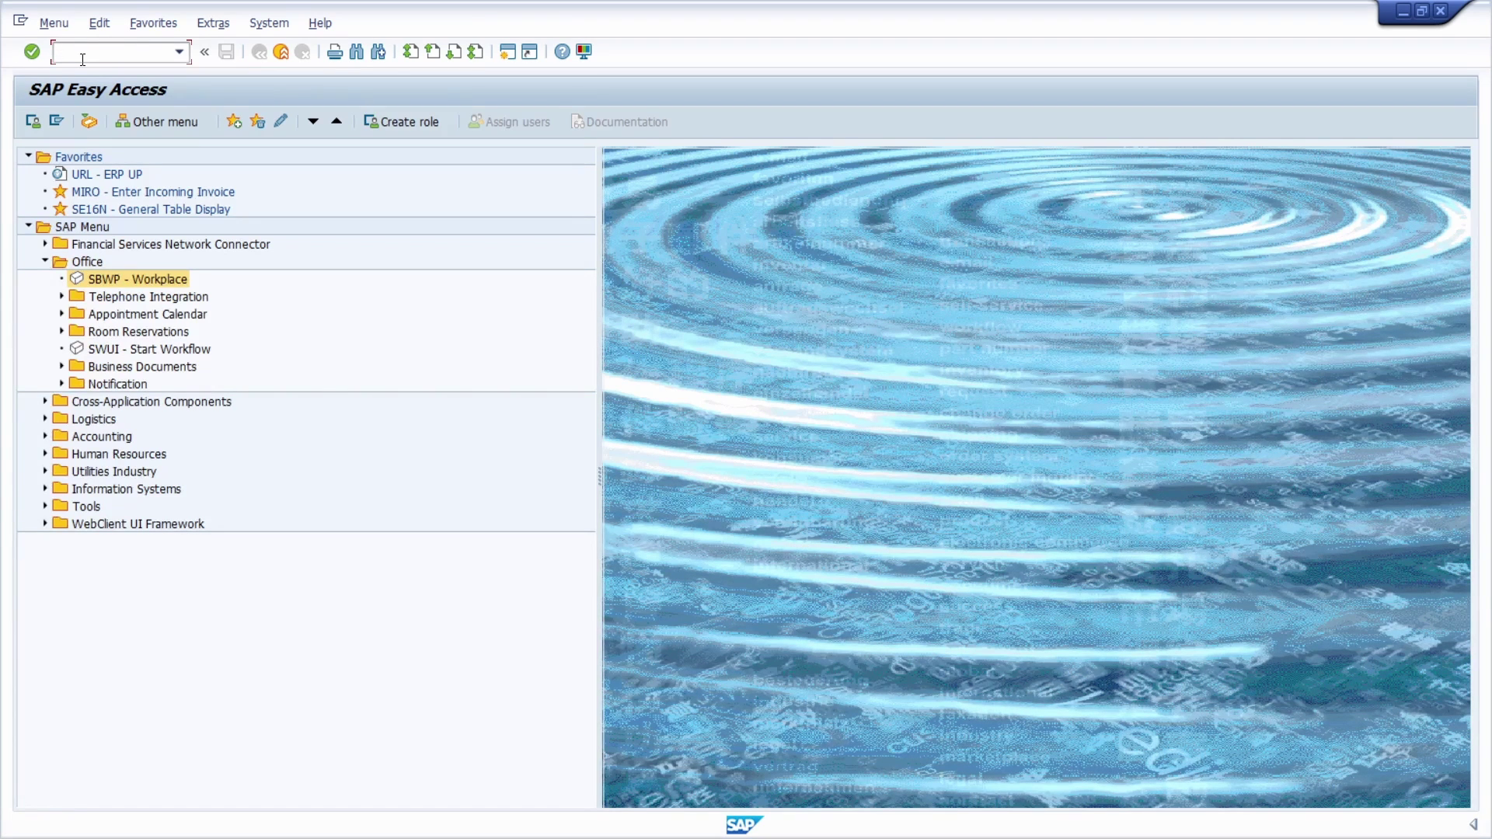
# - Run transaction se16n from the command field and return to SAP Easy Access
pyautogui.write('se16n')
pyautogui.press('Return')
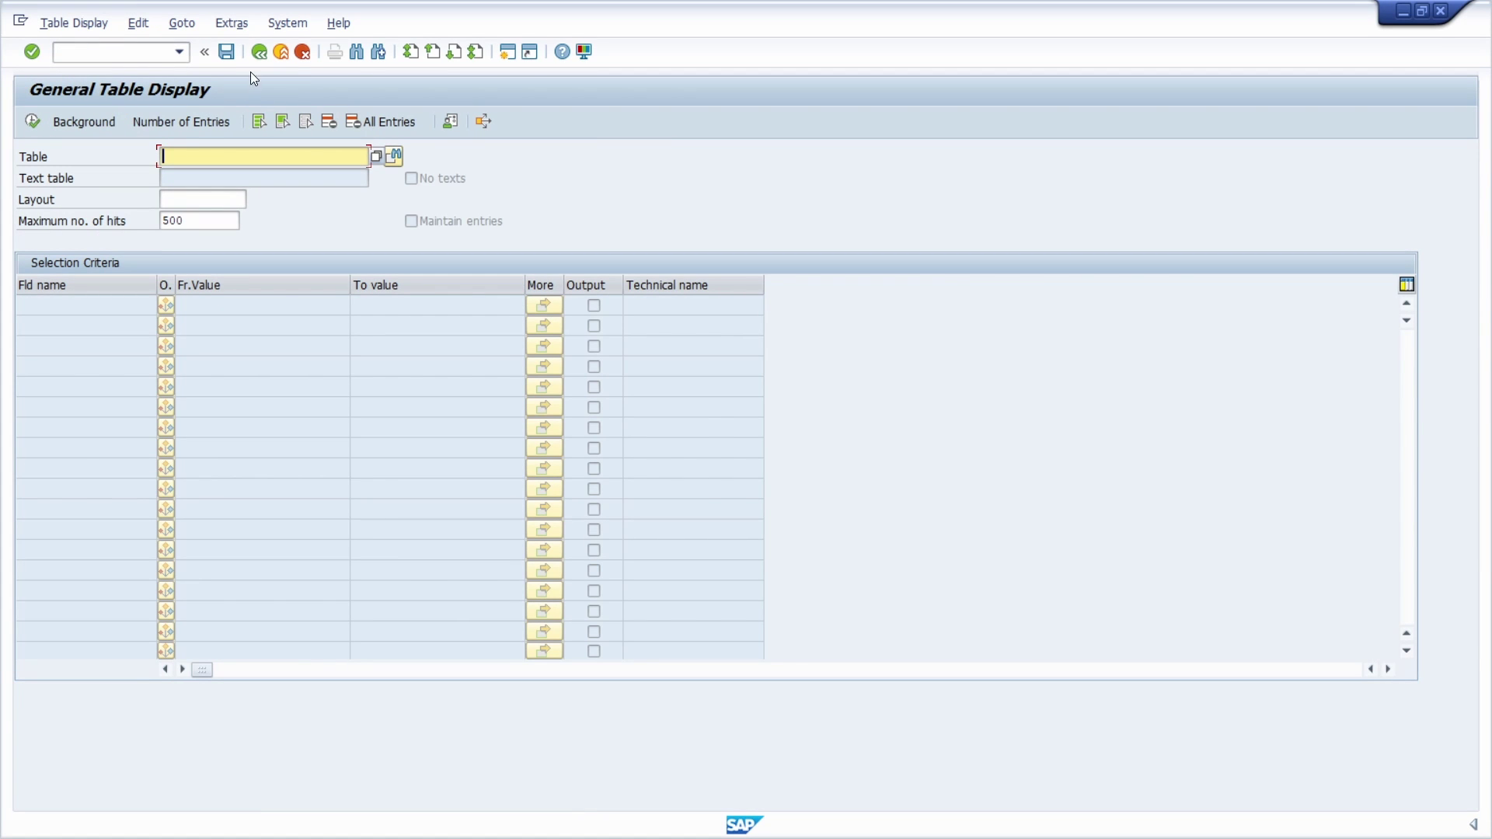
pyautogui.click(260, 53)
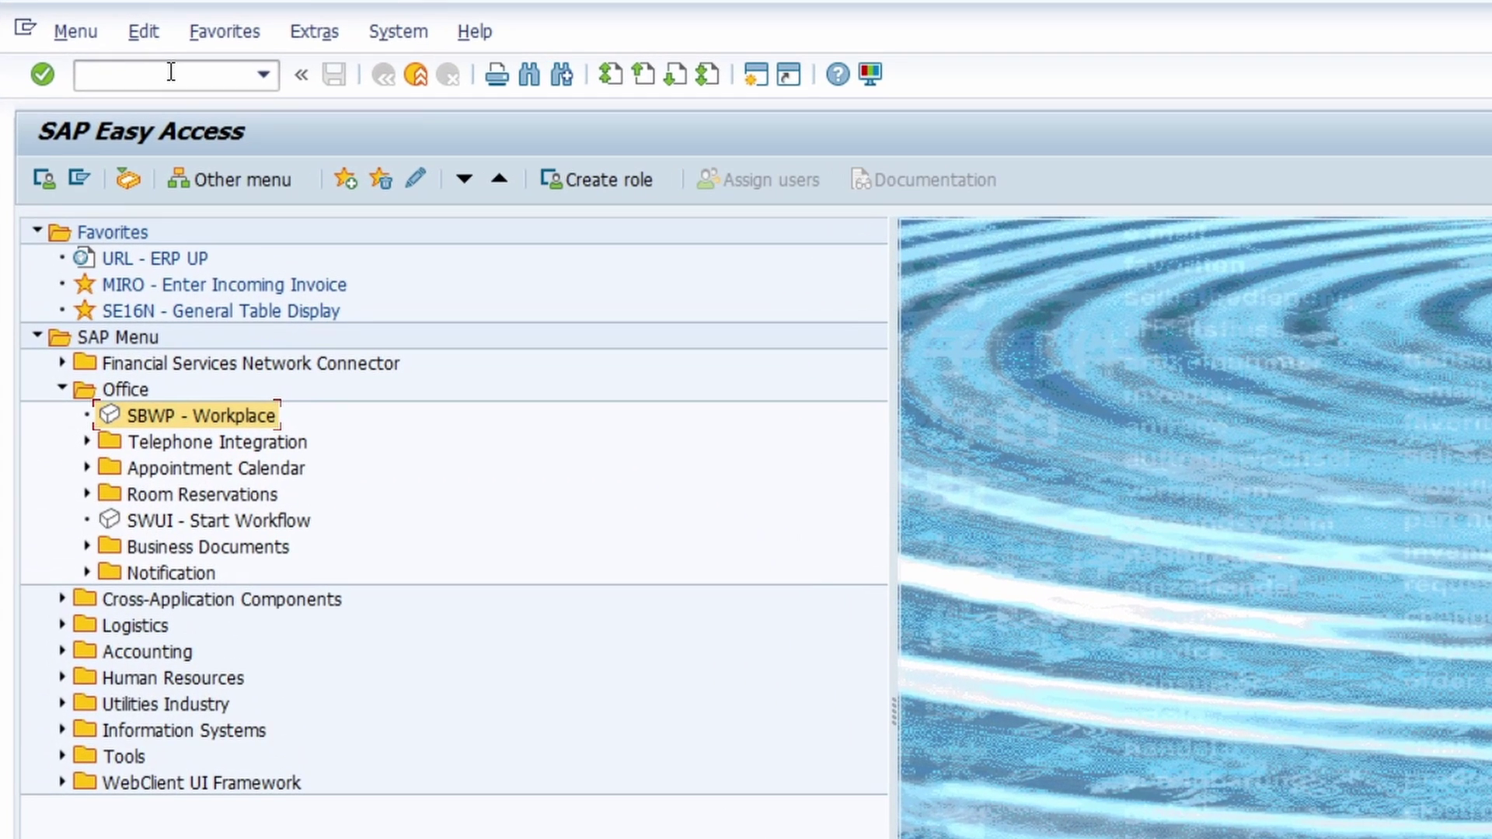
# - Run /ose16n from the command field history to open General Table Display in an additional session, and close that session
pyautogui.click(118, 50)
pyautogui.click(262, 75)
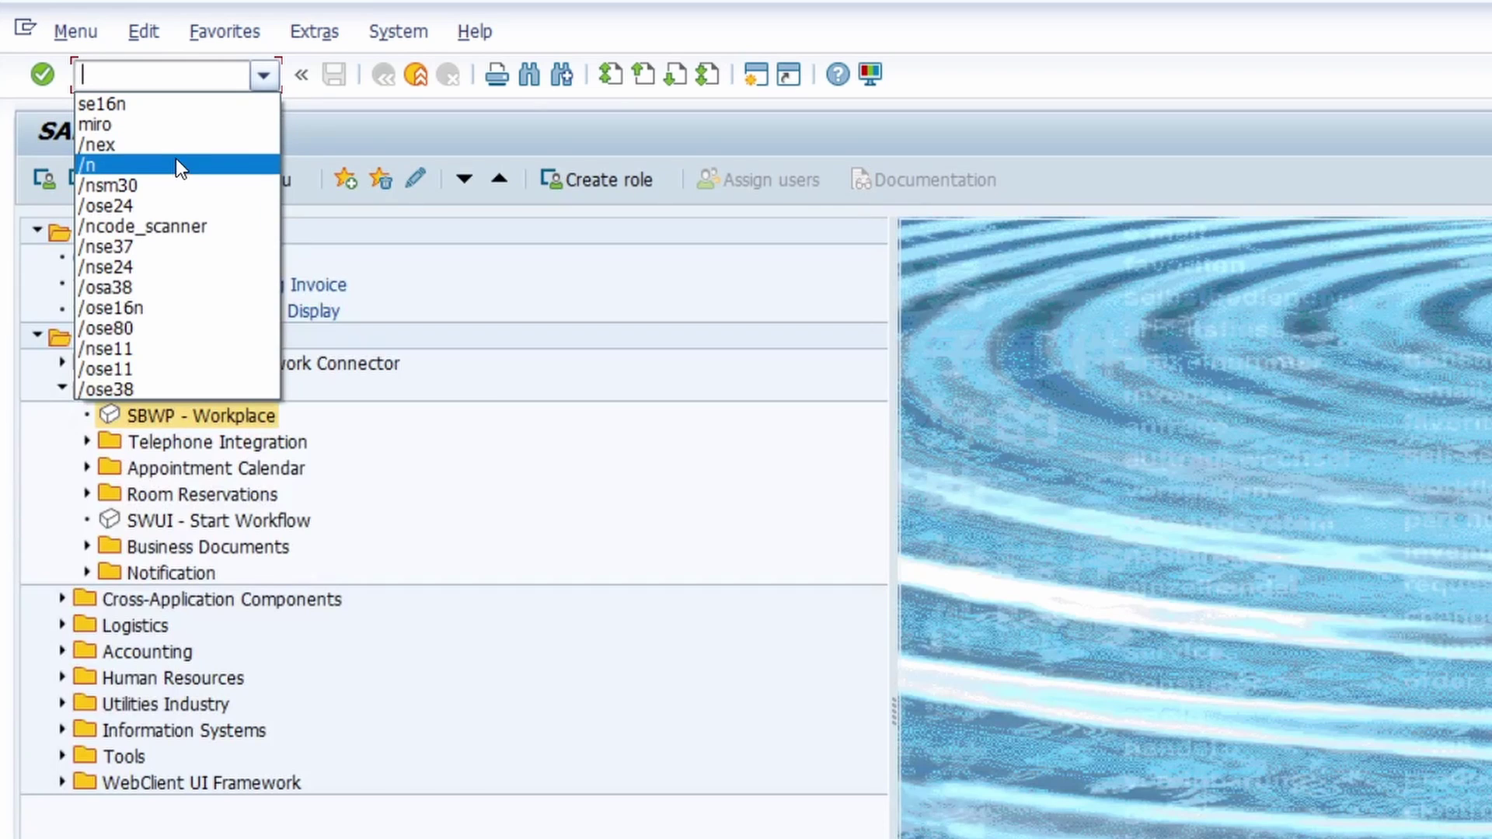
pyautogui.click(180, 308)
pyautogui.click(181, 77)
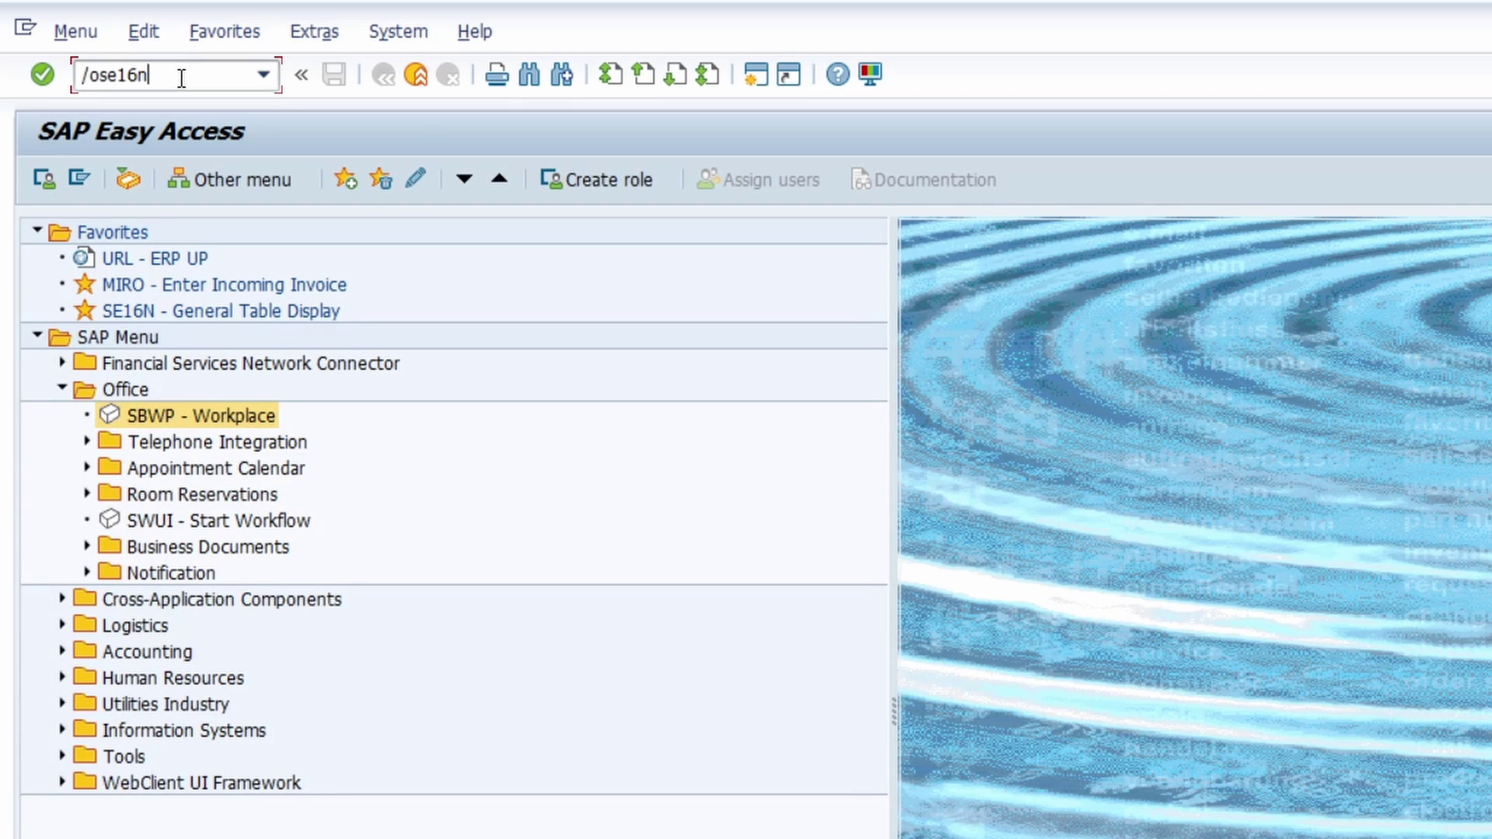
pyautogui.press('Return')
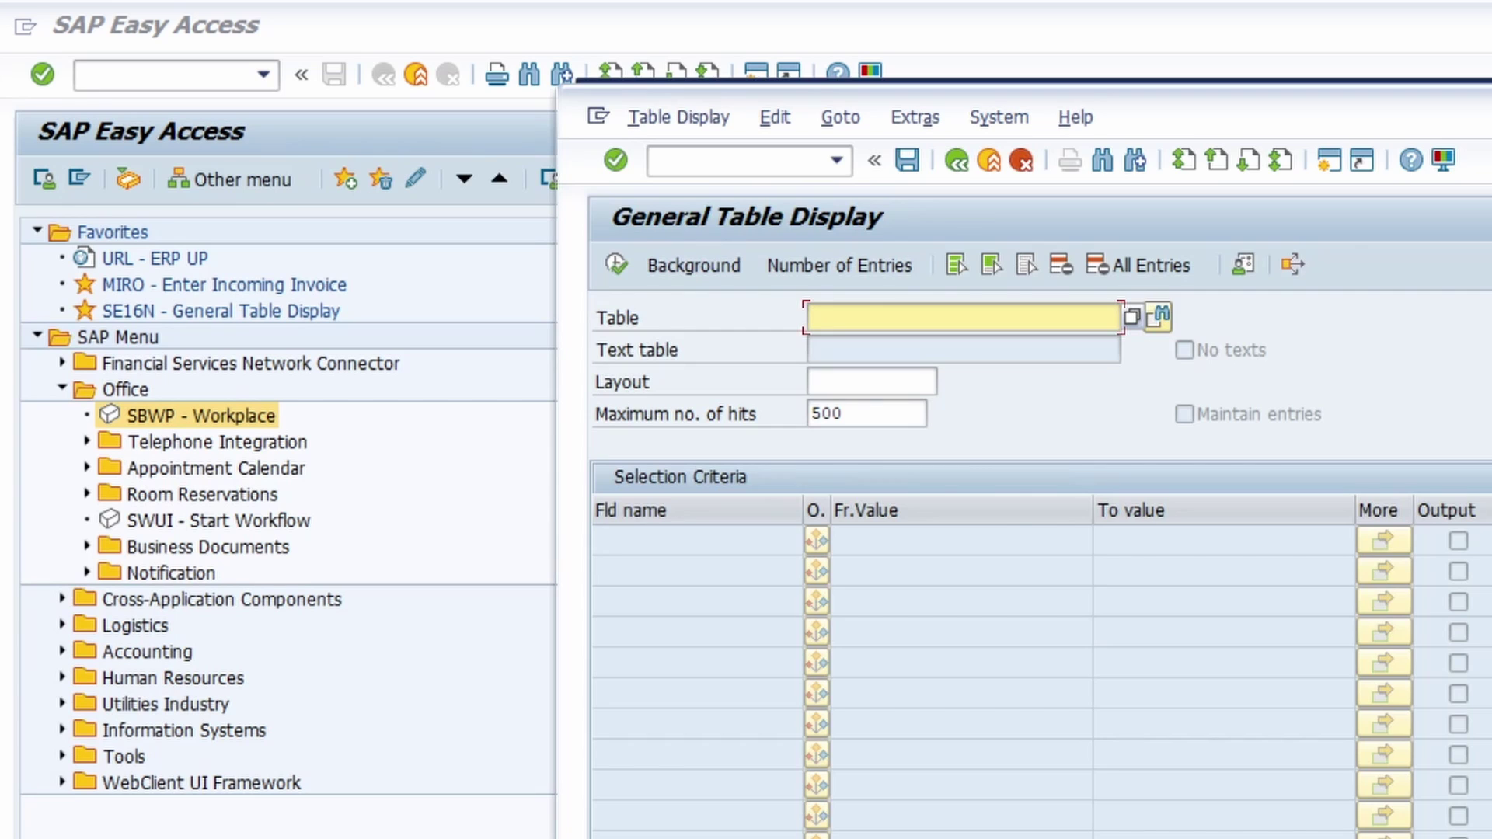
pyautogui.hotkey('alt', 'F4')
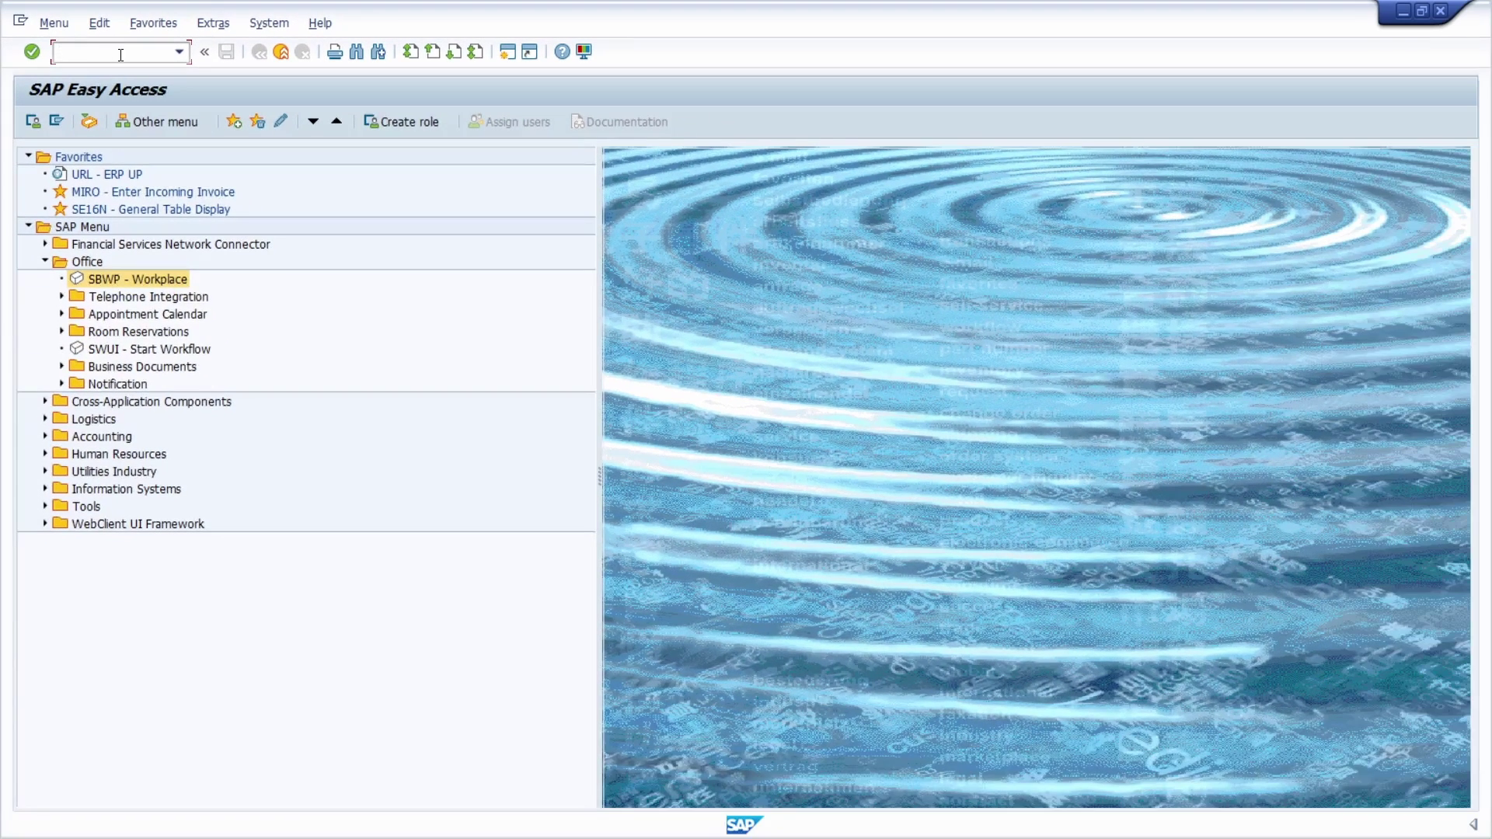
# - Start General Table Display by running transaction se16n from the command field
pyautogui.click(240, 601)
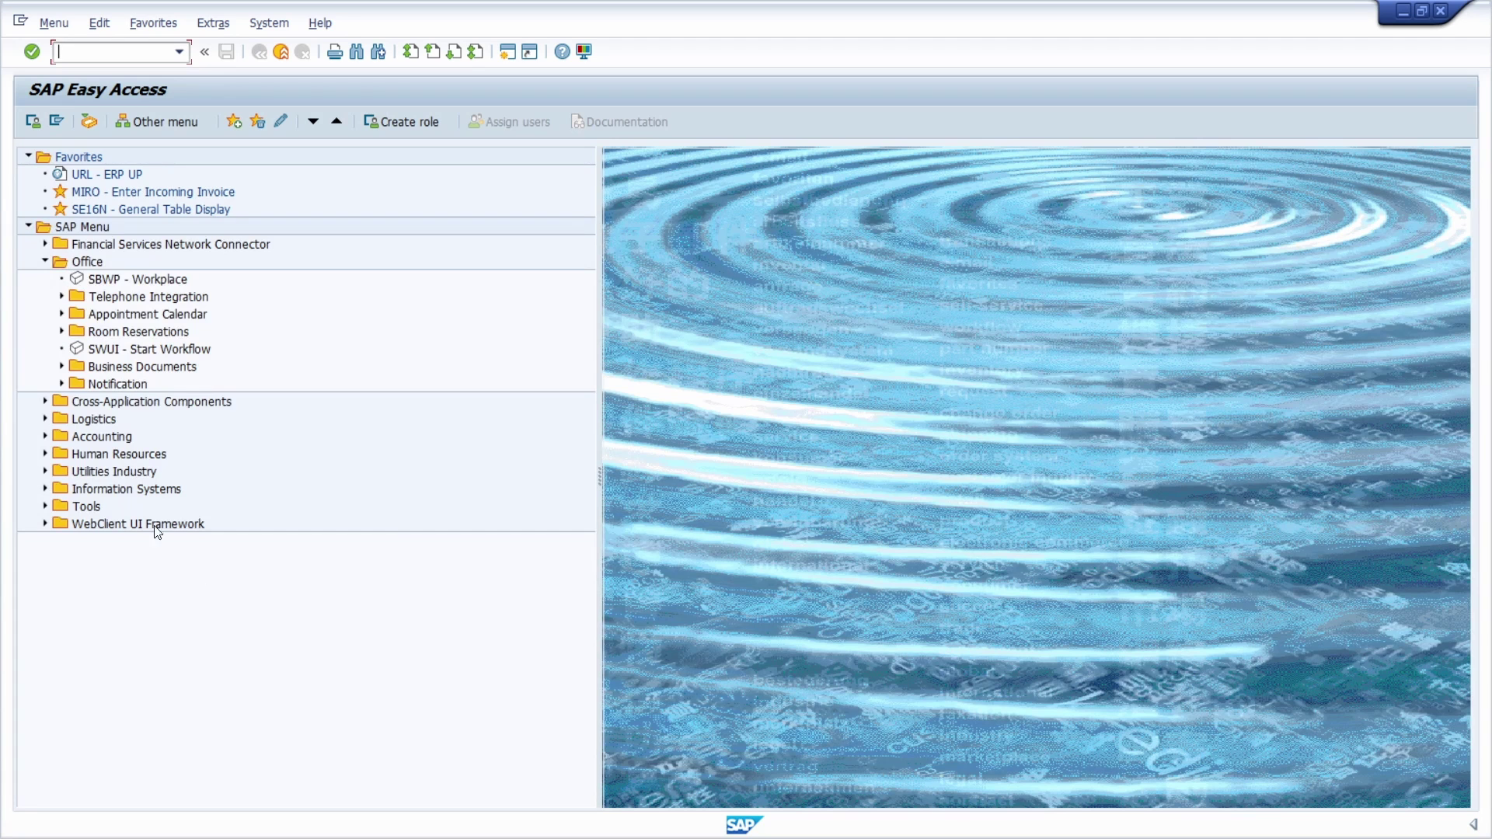
pyautogui.click(83, 49)
pyautogui.click(163, 586)
pyautogui.write('se16n')
pyautogui.press('Return')
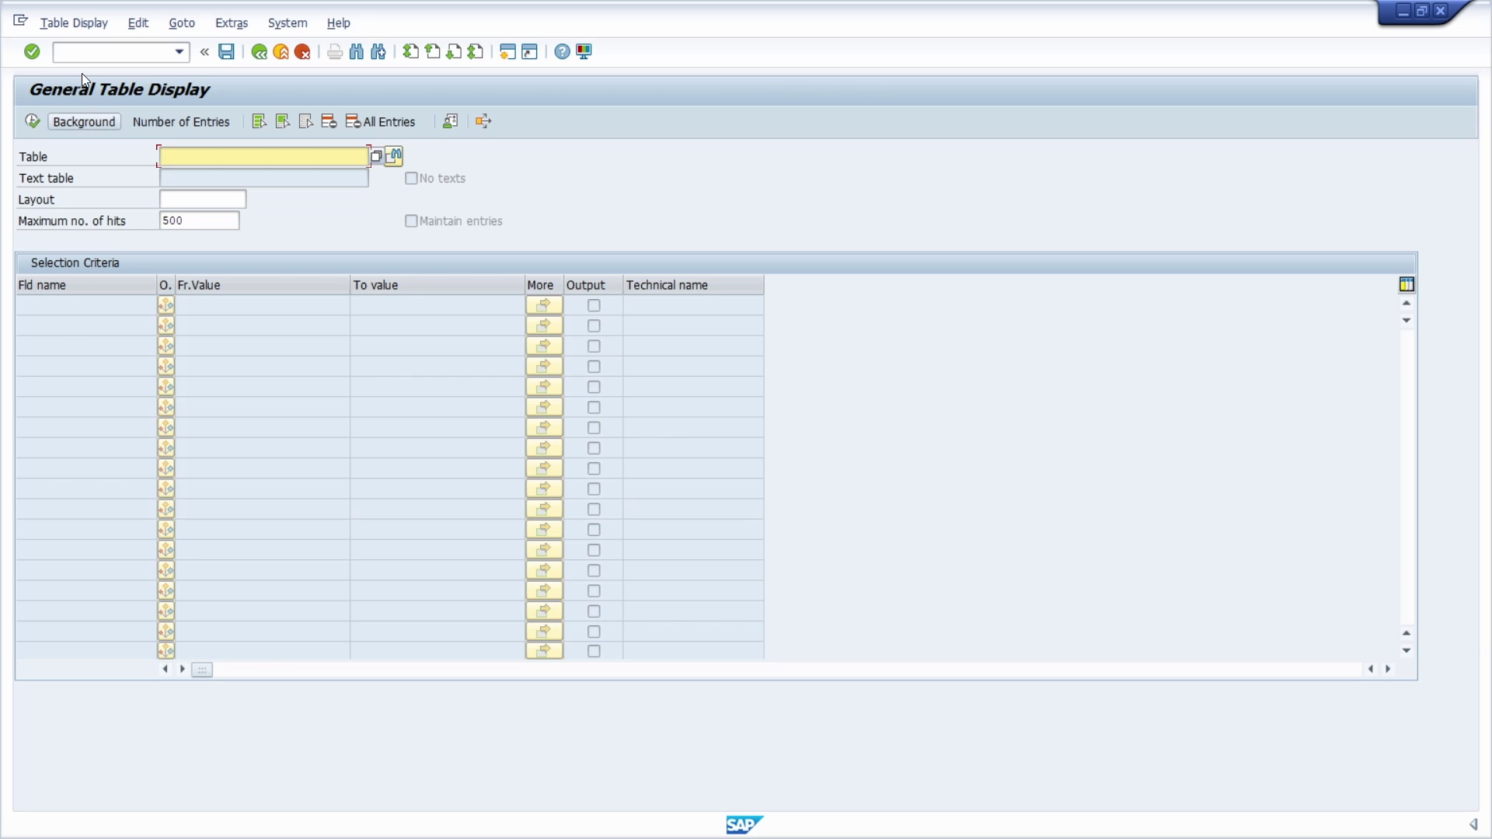
# - Try to run miro without a prefix from within General Table Display
pyautogui.click(92, 53)
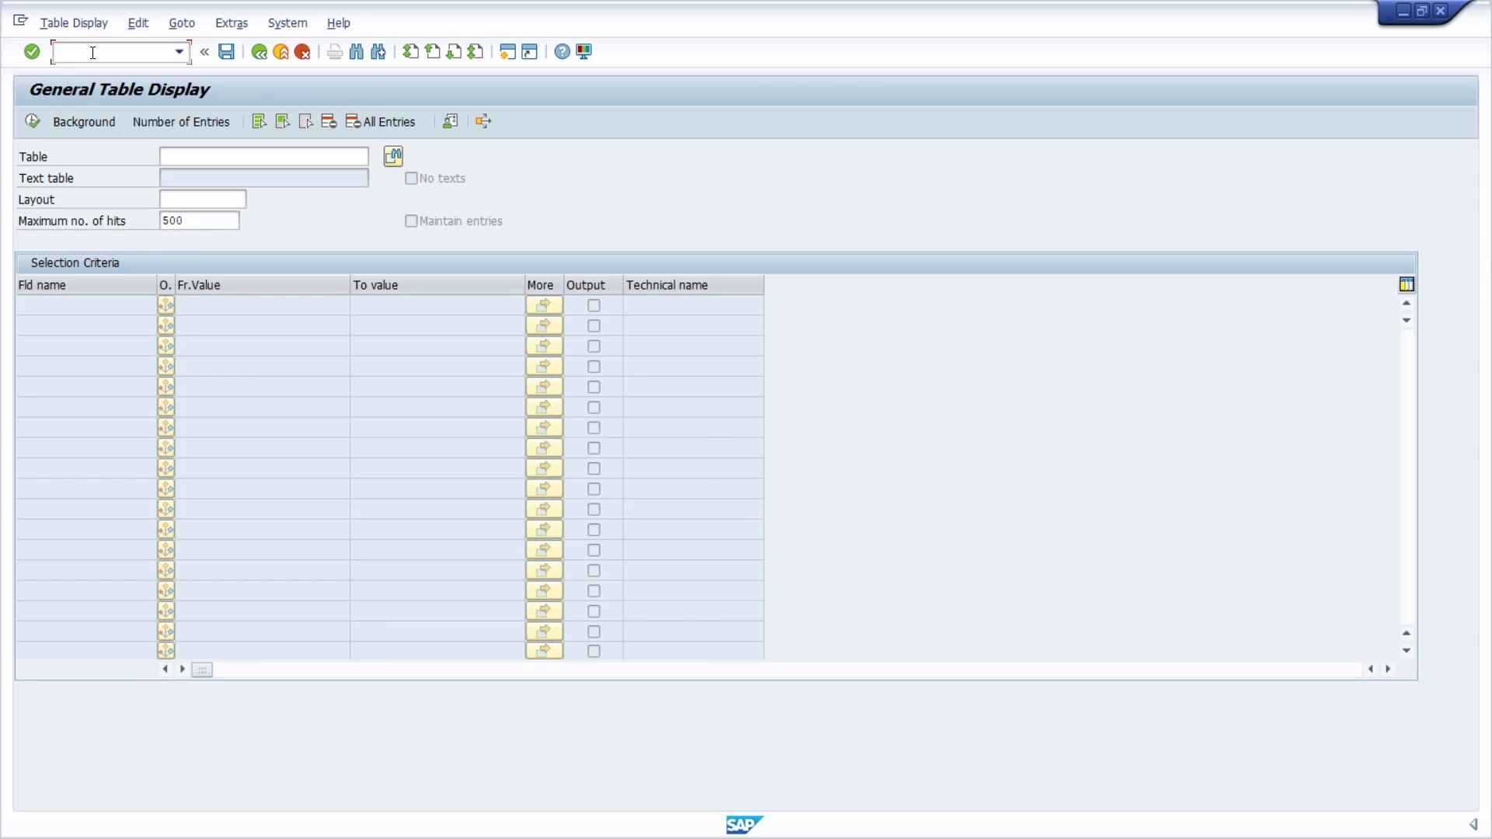
pyautogui.write('miro')
pyautogui.press('Return')
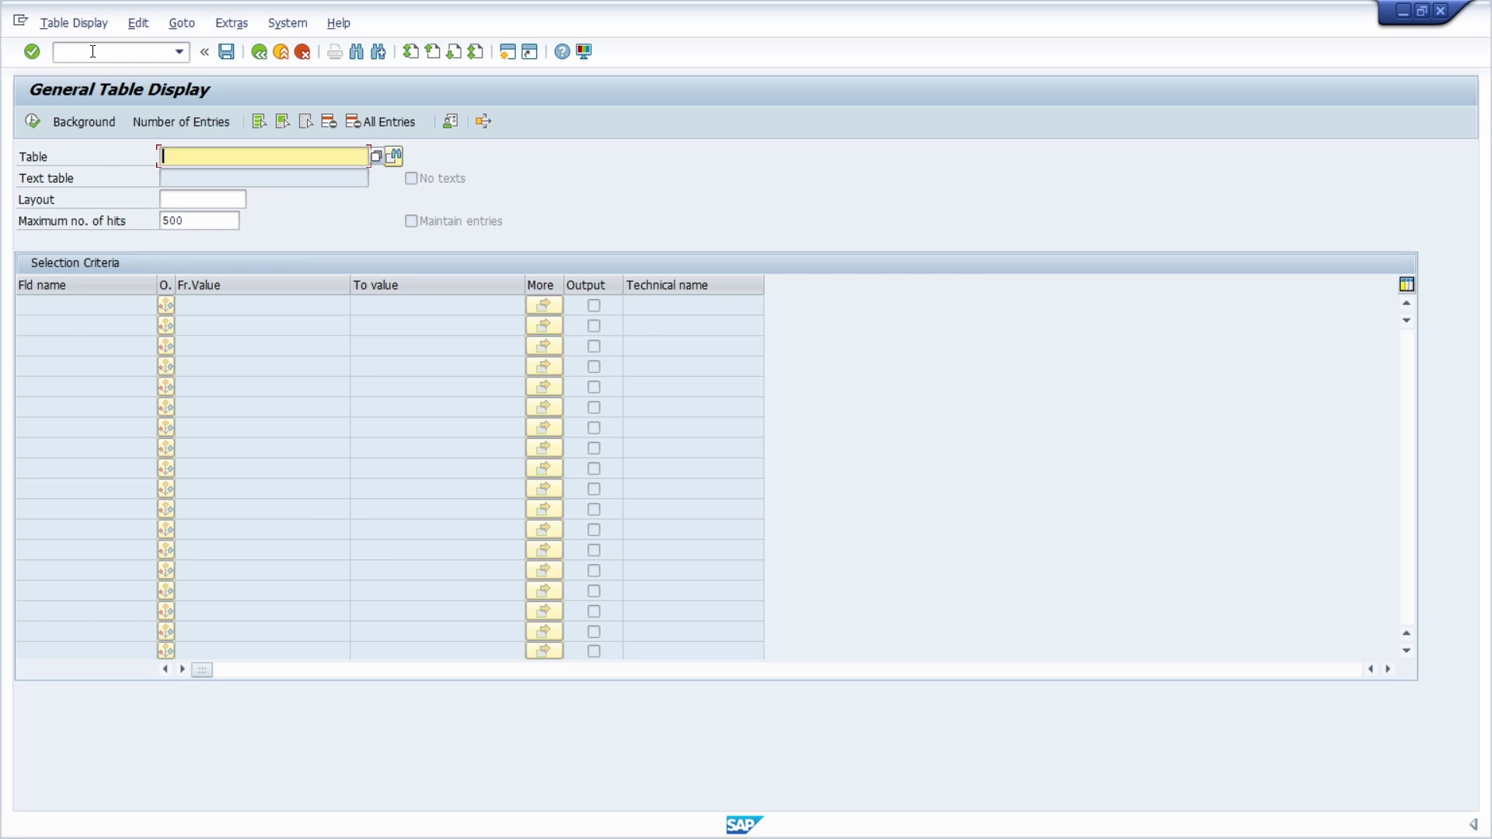
# - Leave General Table Display and run transaction miro from the SAP Easy Access command field
pyautogui.click(259, 51)
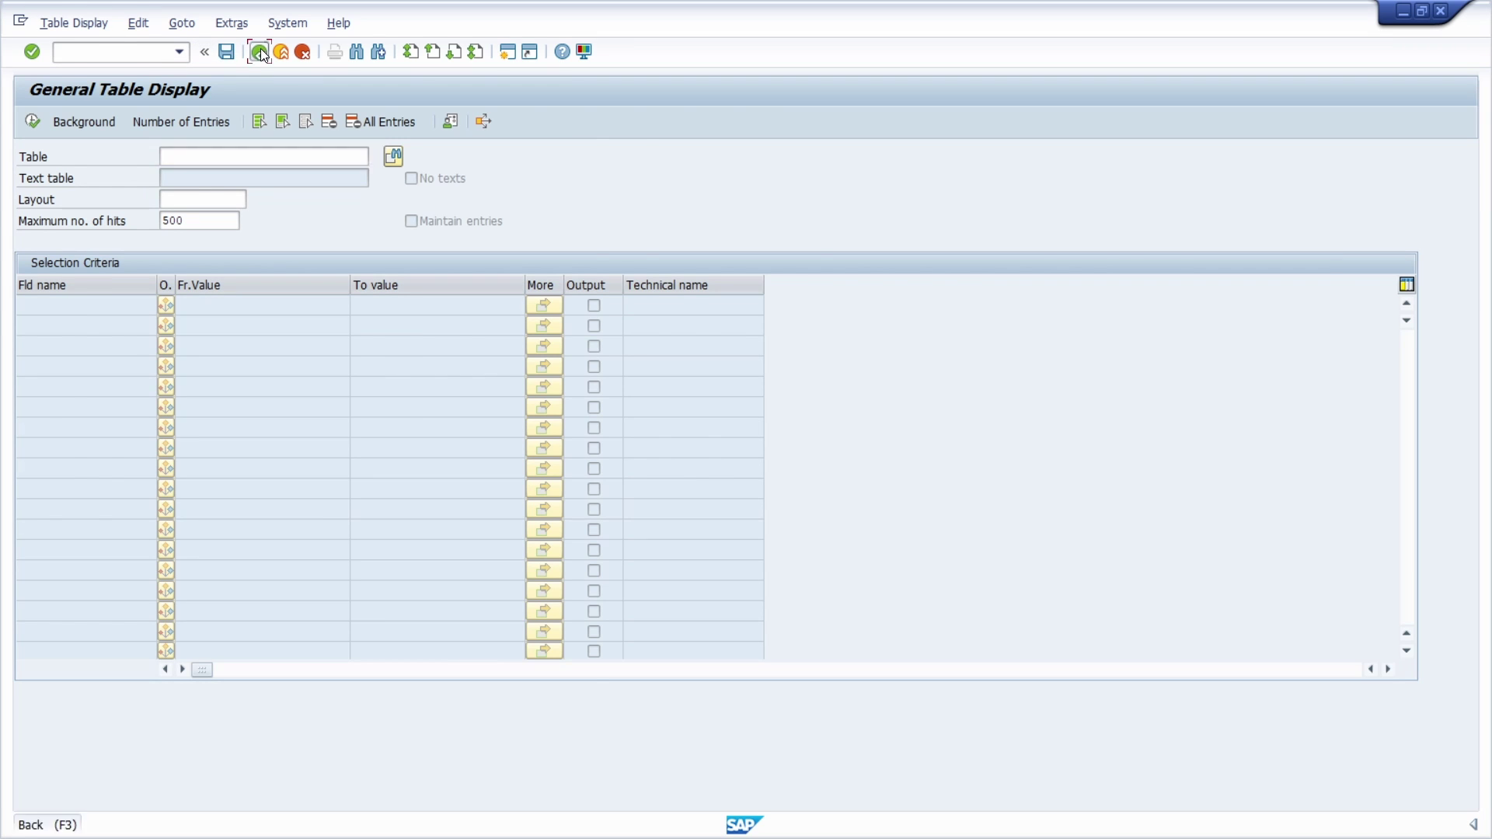
pyautogui.write('miro')
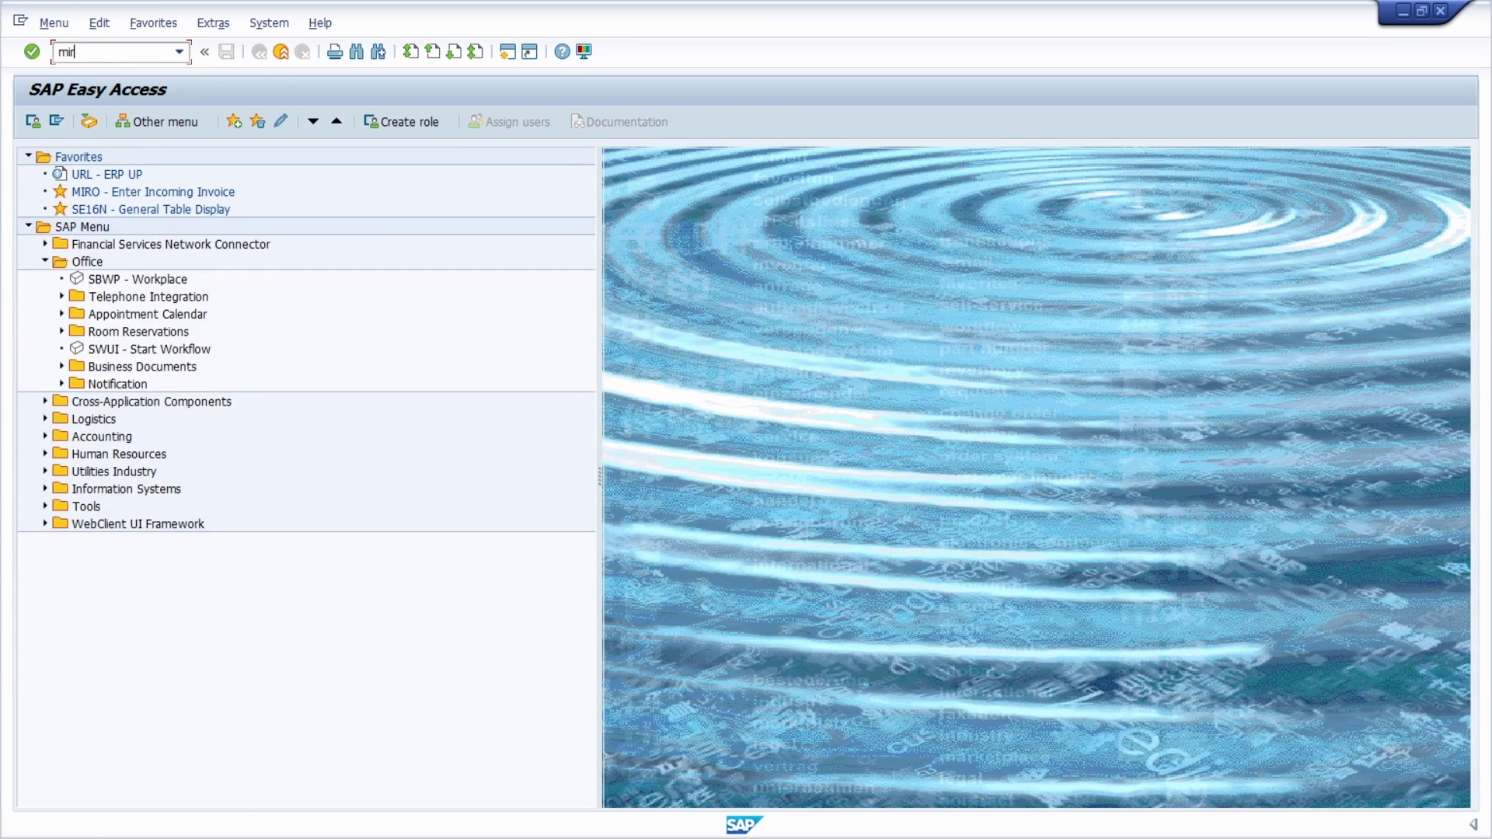
pyautogui.press('Return')
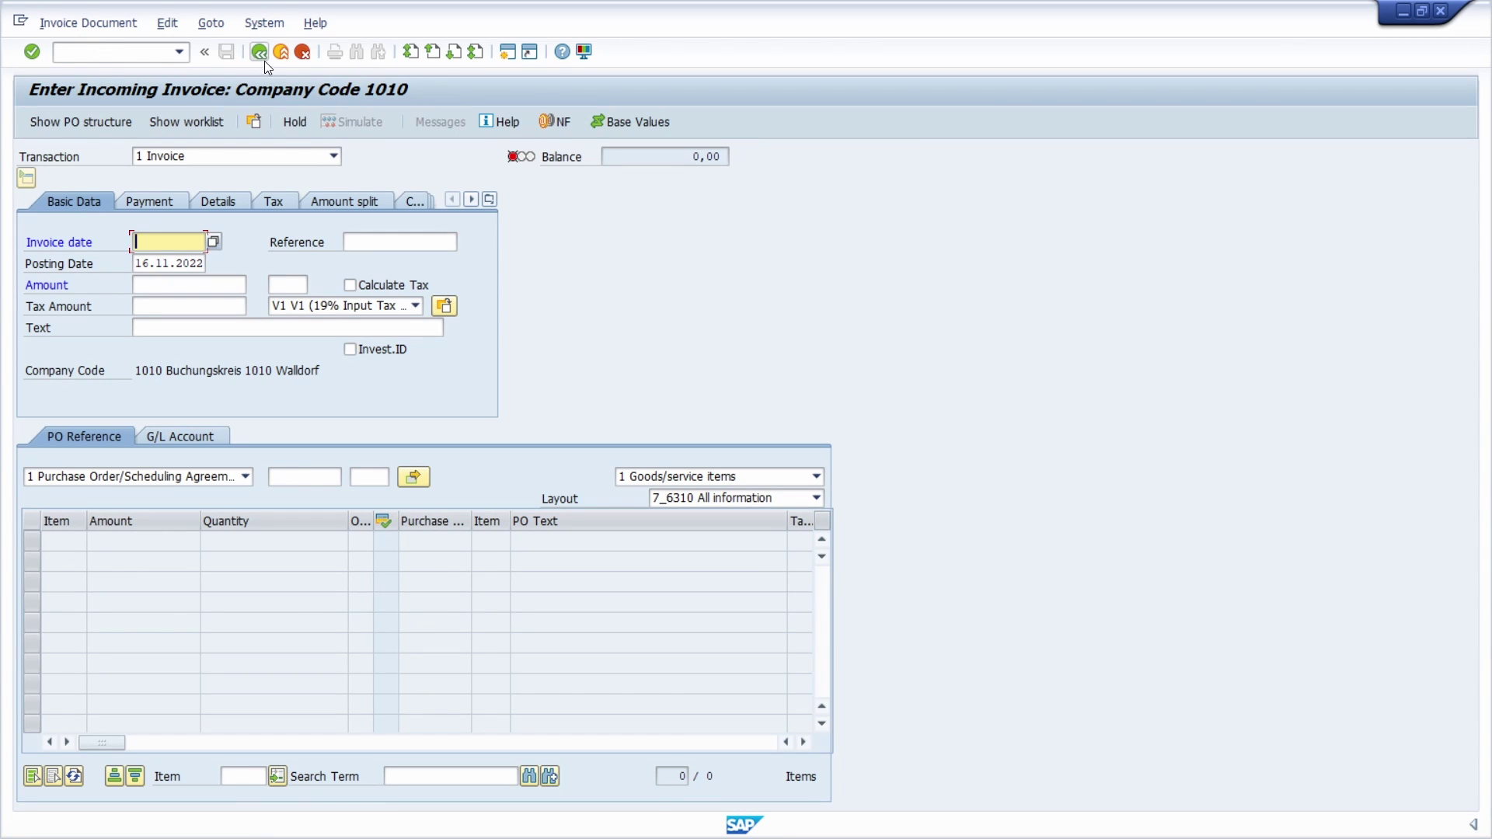
# - Switch from the incoming invoice screen directly to General Table Display in the same session with /nse16n
pyautogui.click(102, 57)
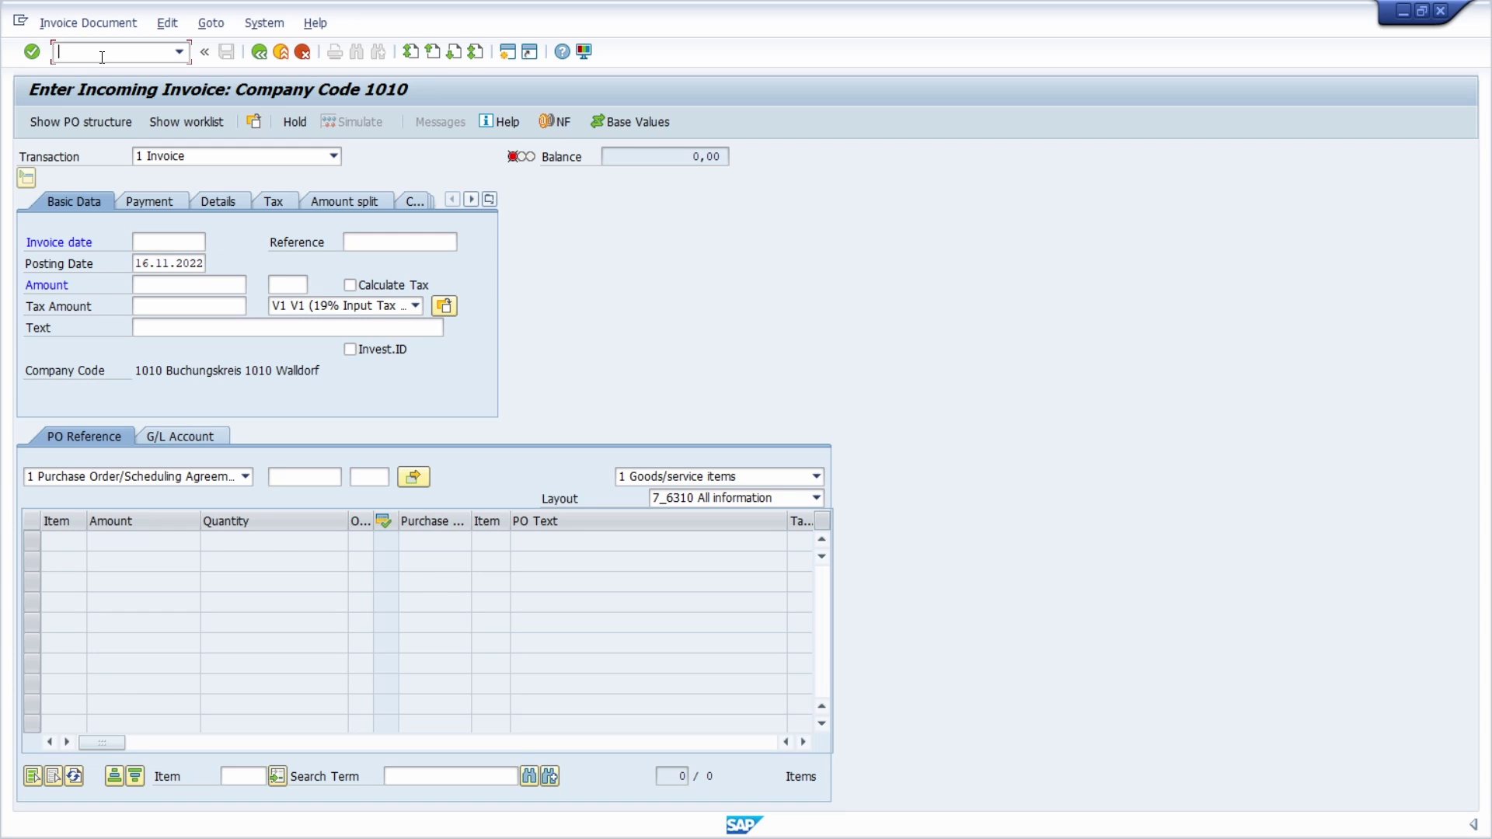
pyautogui.write('/n')
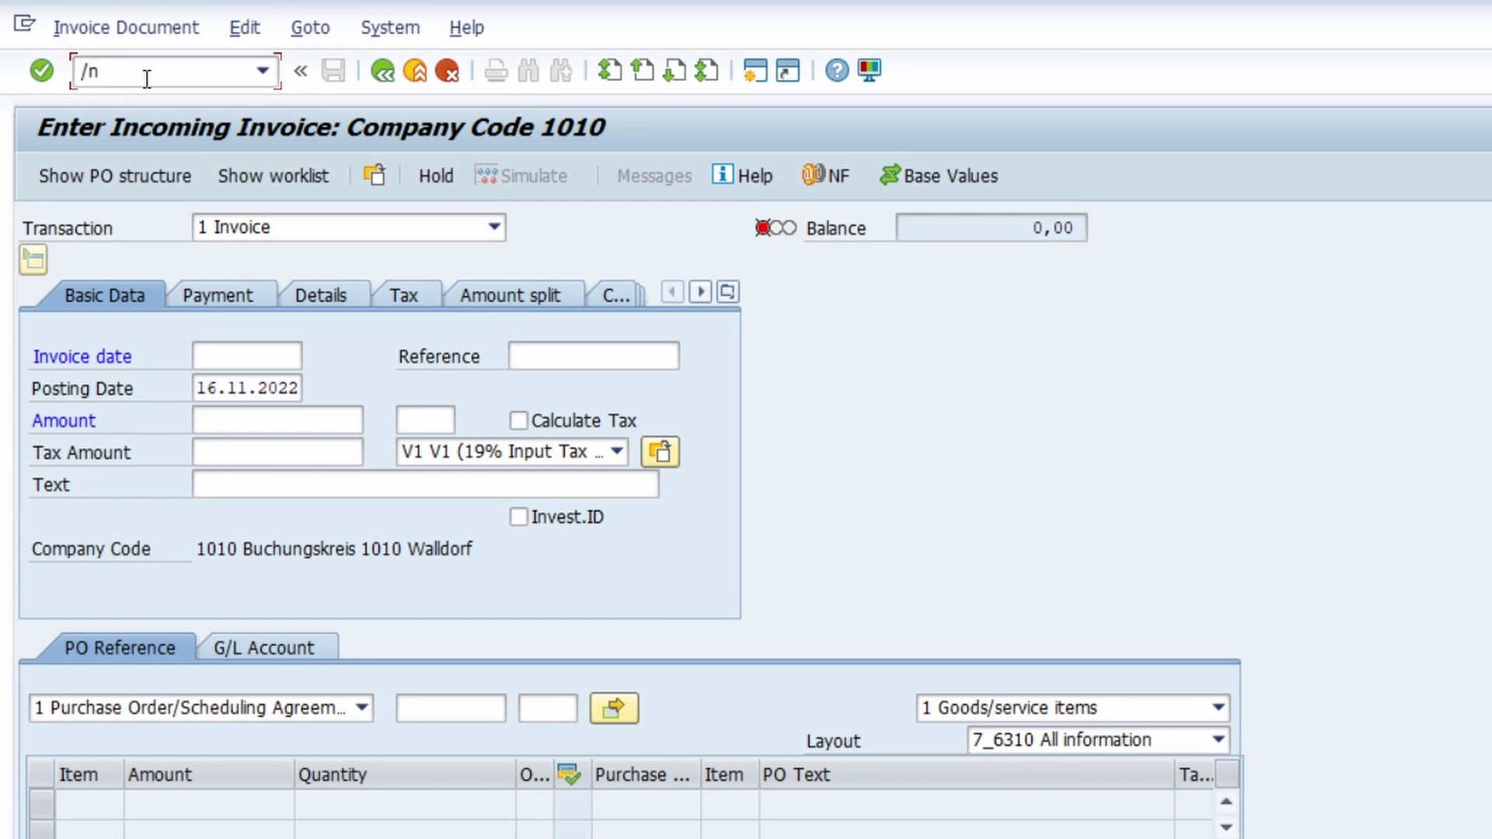
pyautogui.write('se16n')
pyautogui.press('Return')
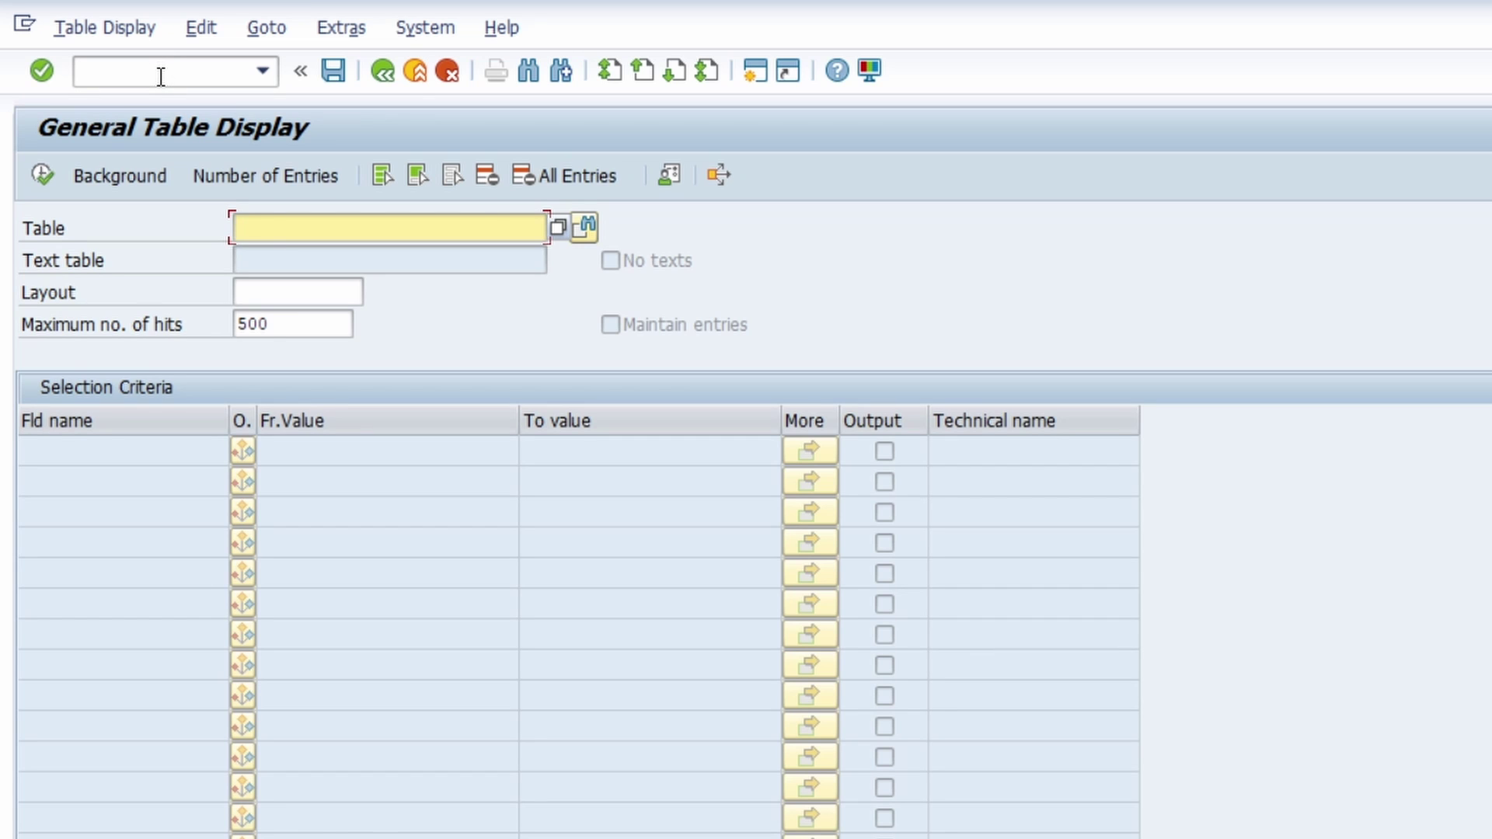
# - Switch from General Table Display directly to Enter Incoming Invoice in the same session with /nmiro
pyautogui.click(161, 76)
pyautogui.write('/nmo')
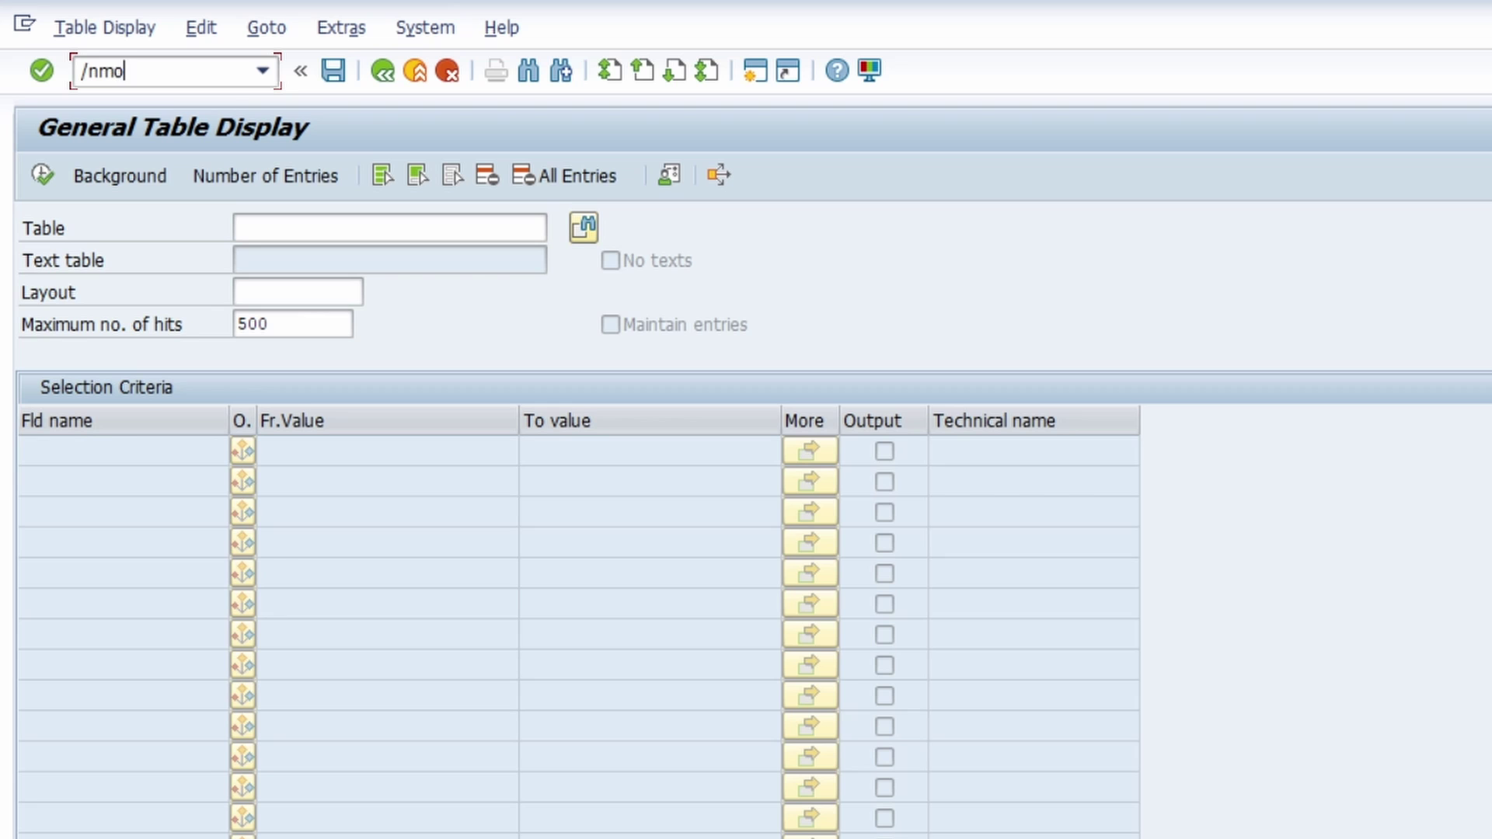
pyautogui.press('BackSpace')
pyautogui.write('iro')
pyautogui.press('Return')
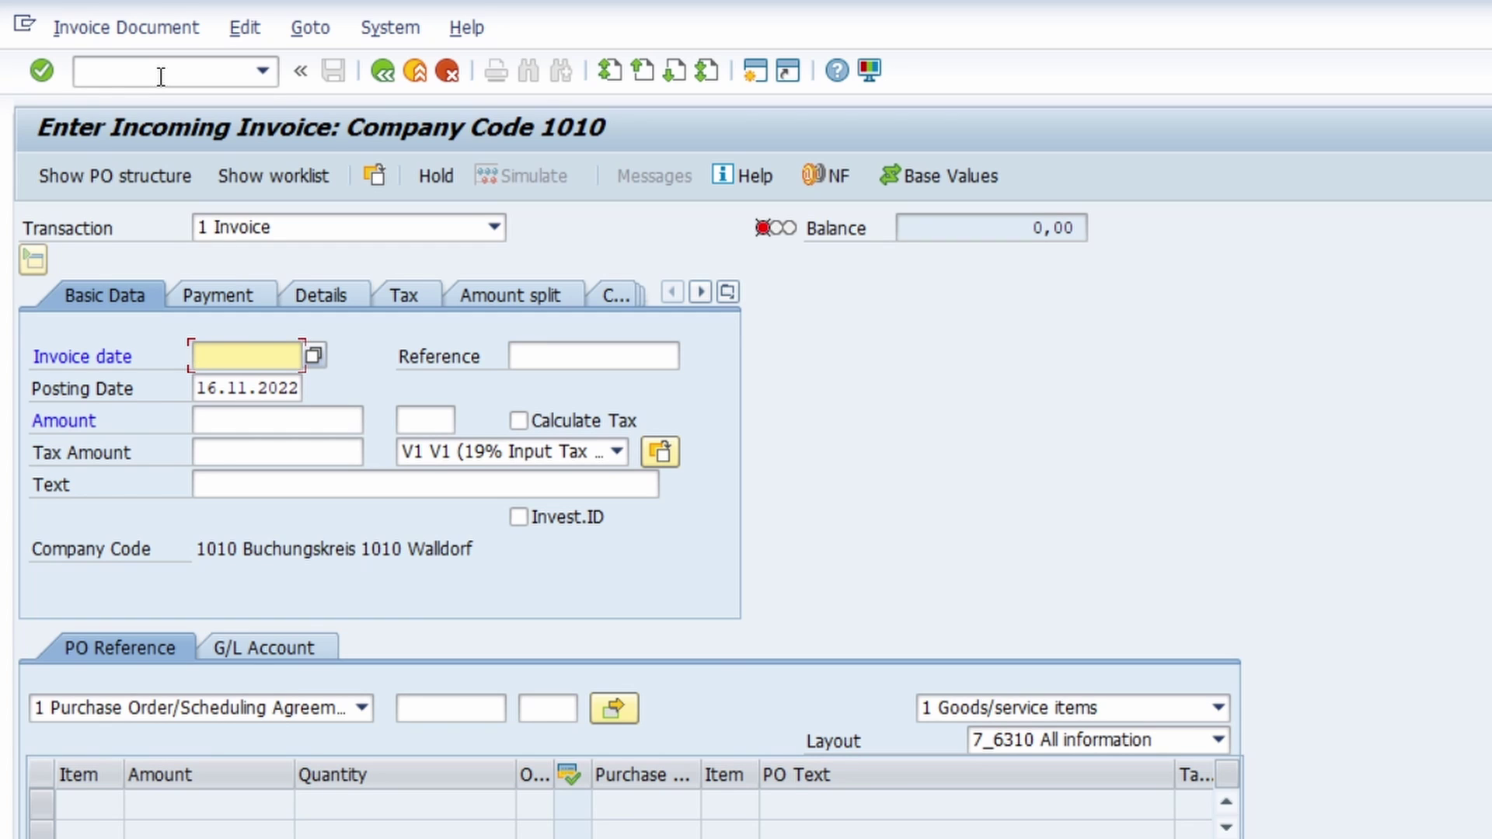
# - Open General Table Display in a new session from the incoming invoice screen with /ose16n
pyautogui.click(160, 77)
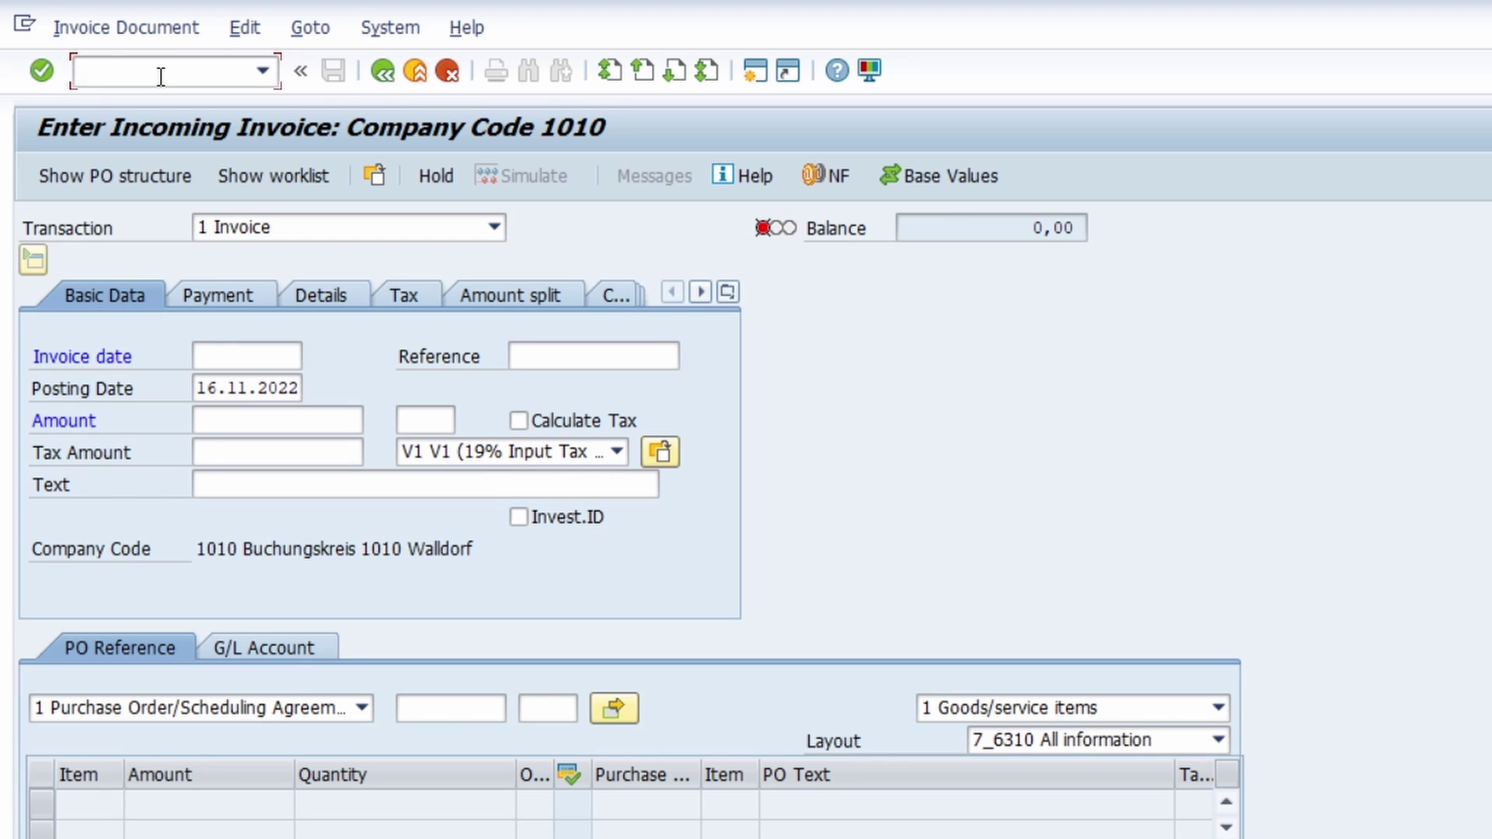
pyautogui.write('/ose16n')
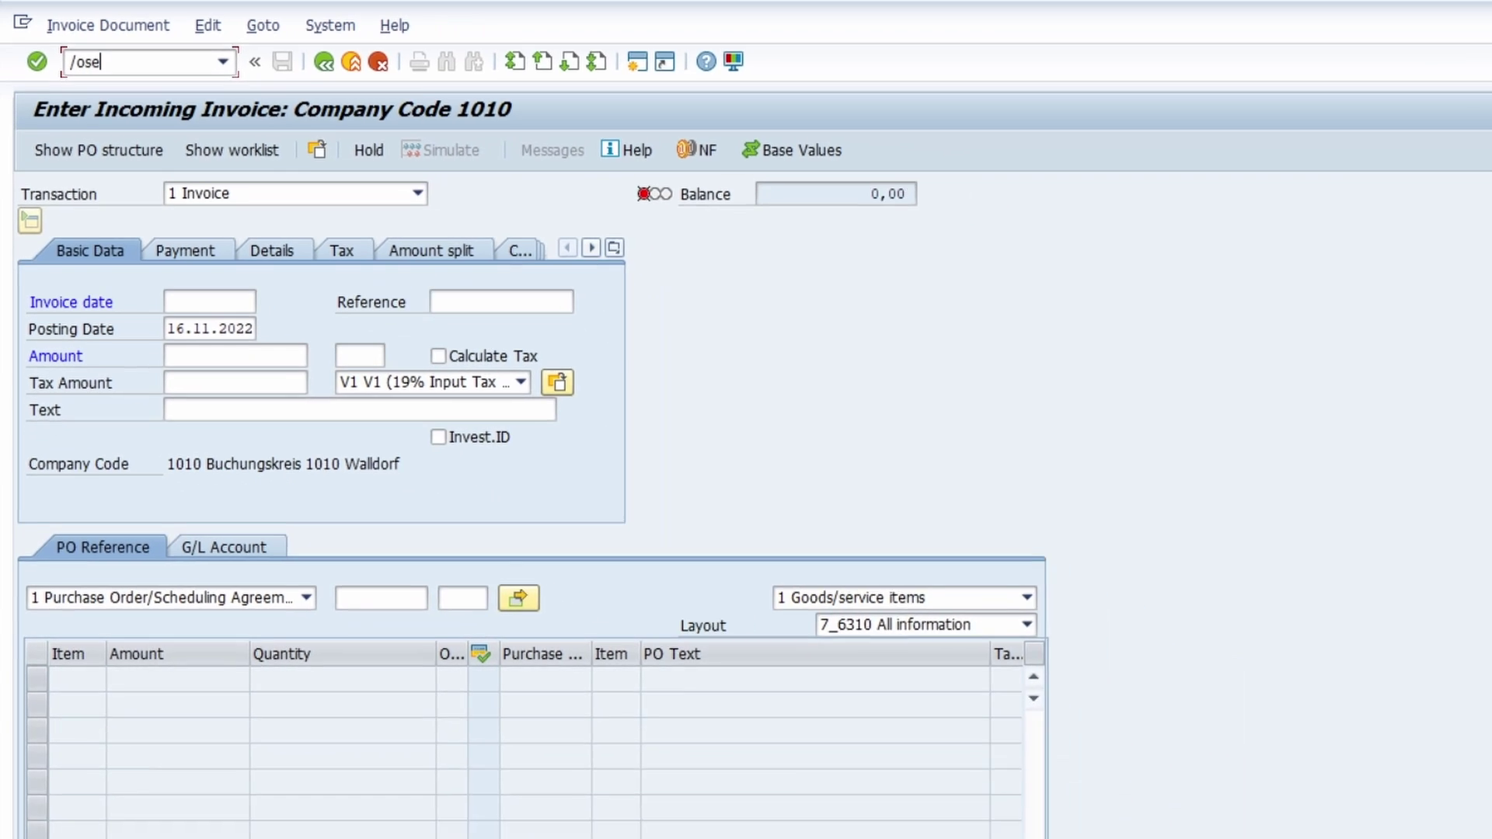
pyautogui.press('Return')
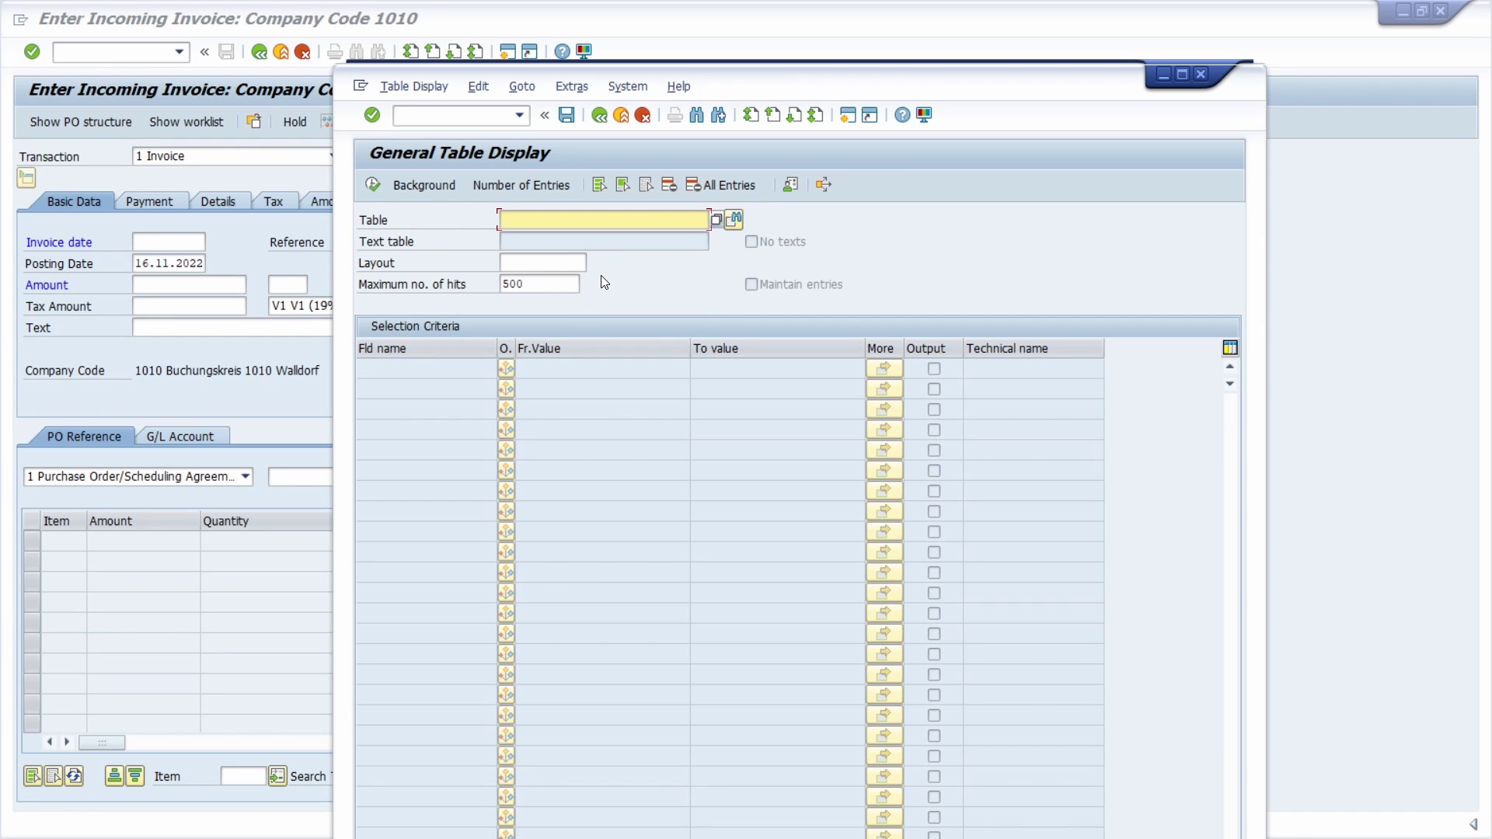
# - Create another new session from General Table Display and run se16n from its SAP Easy Access command field
pyautogui.click(846, 115)
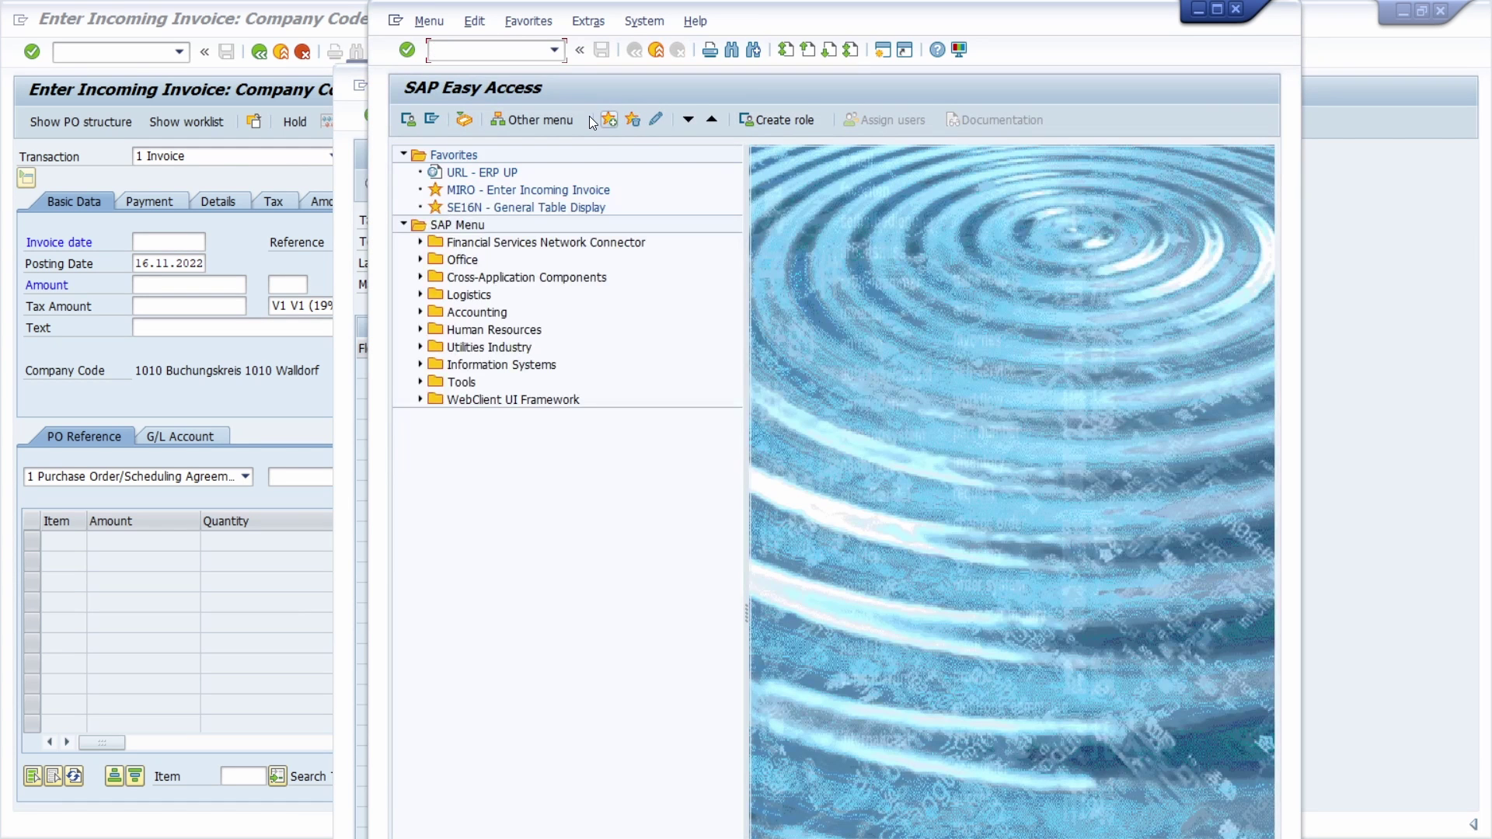
pyautogui.write('se16n')
pyautogui.press('Return')
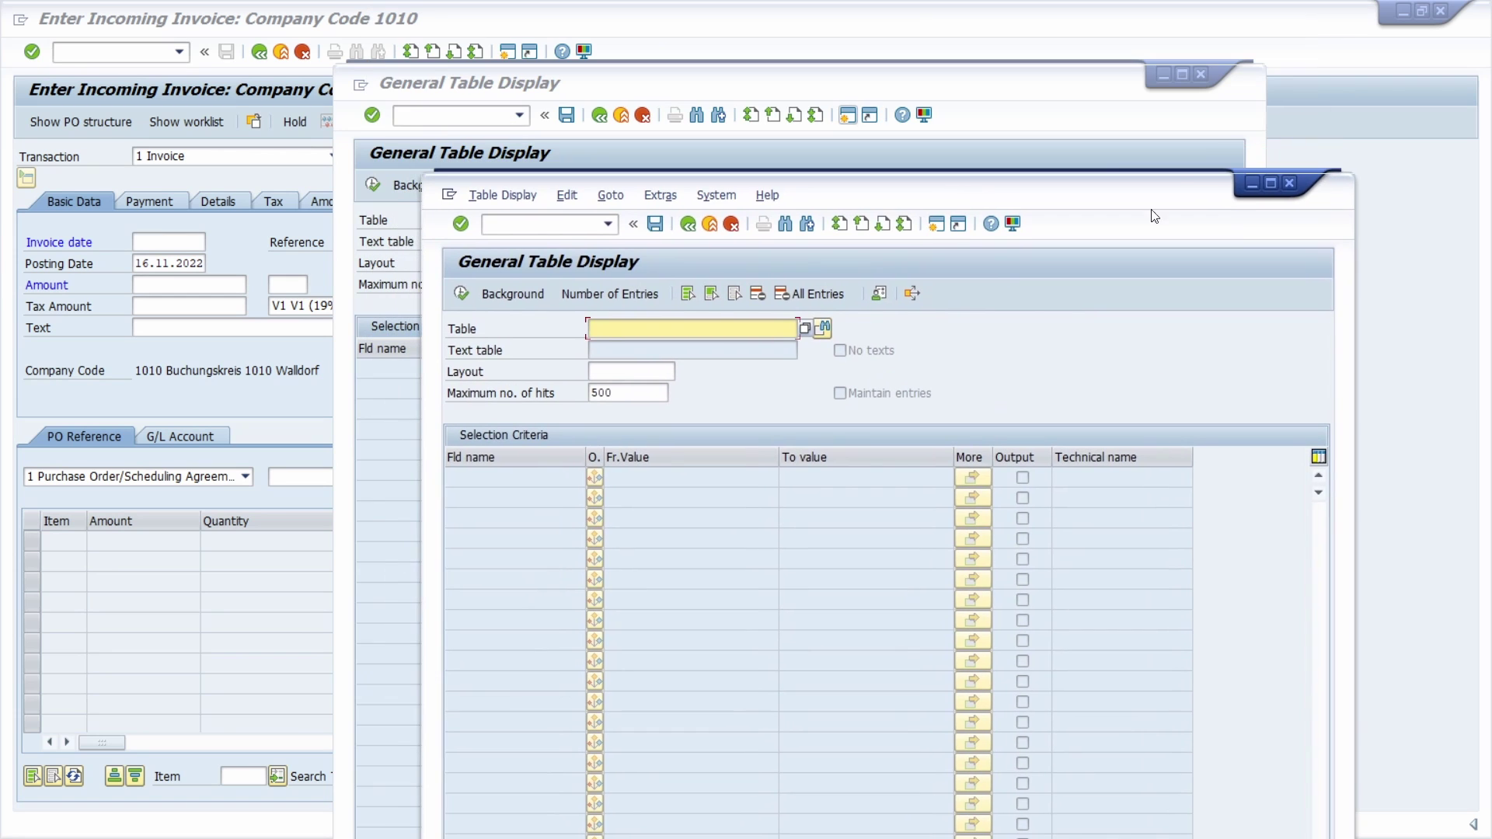
# - Close both General Table Display sessions, leaving the incoming invoice session open
pyautogui.click(1290, 183)
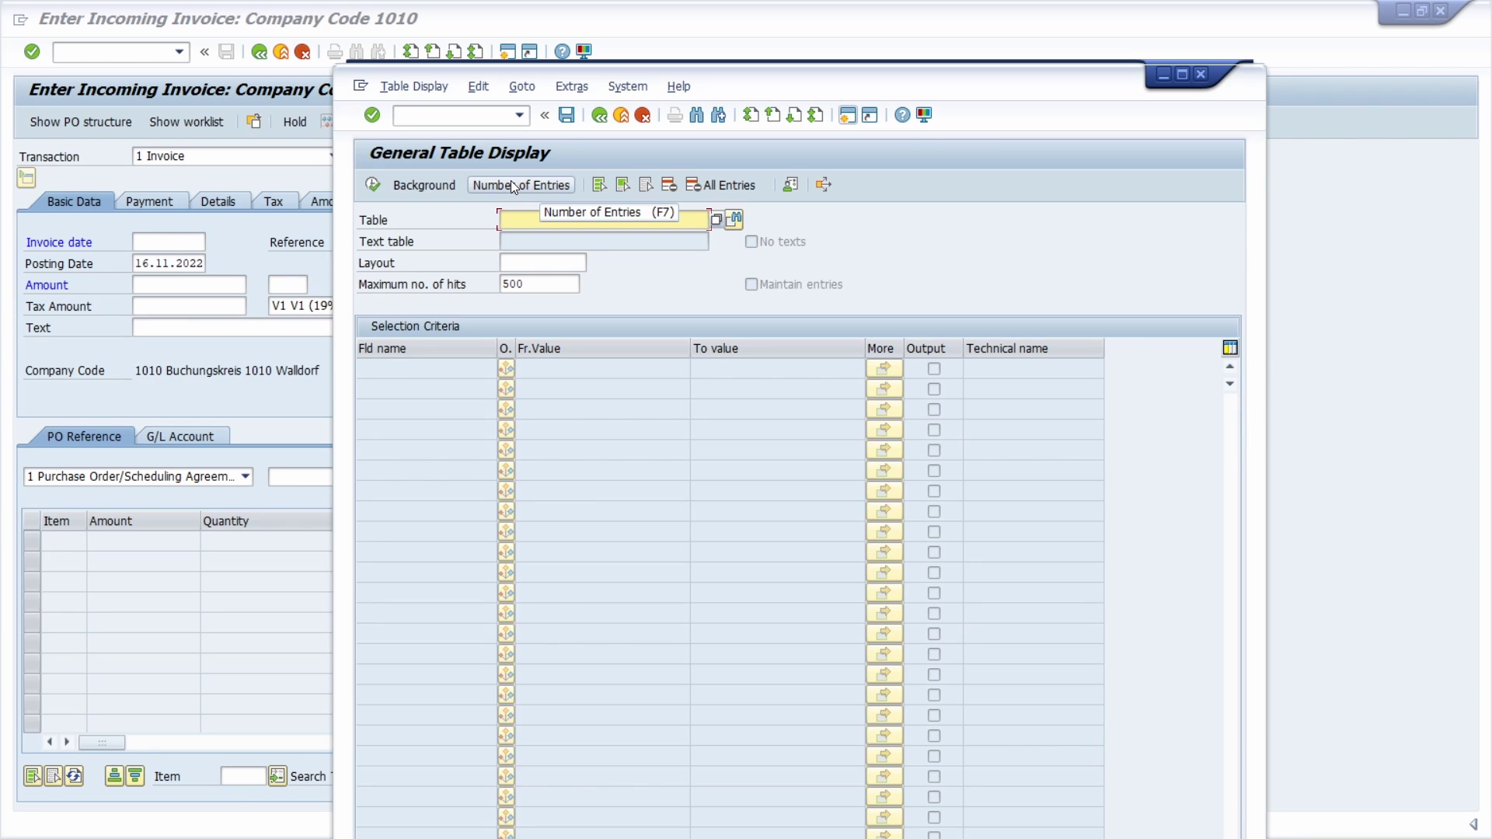
pyautogui.click(1201, 73)
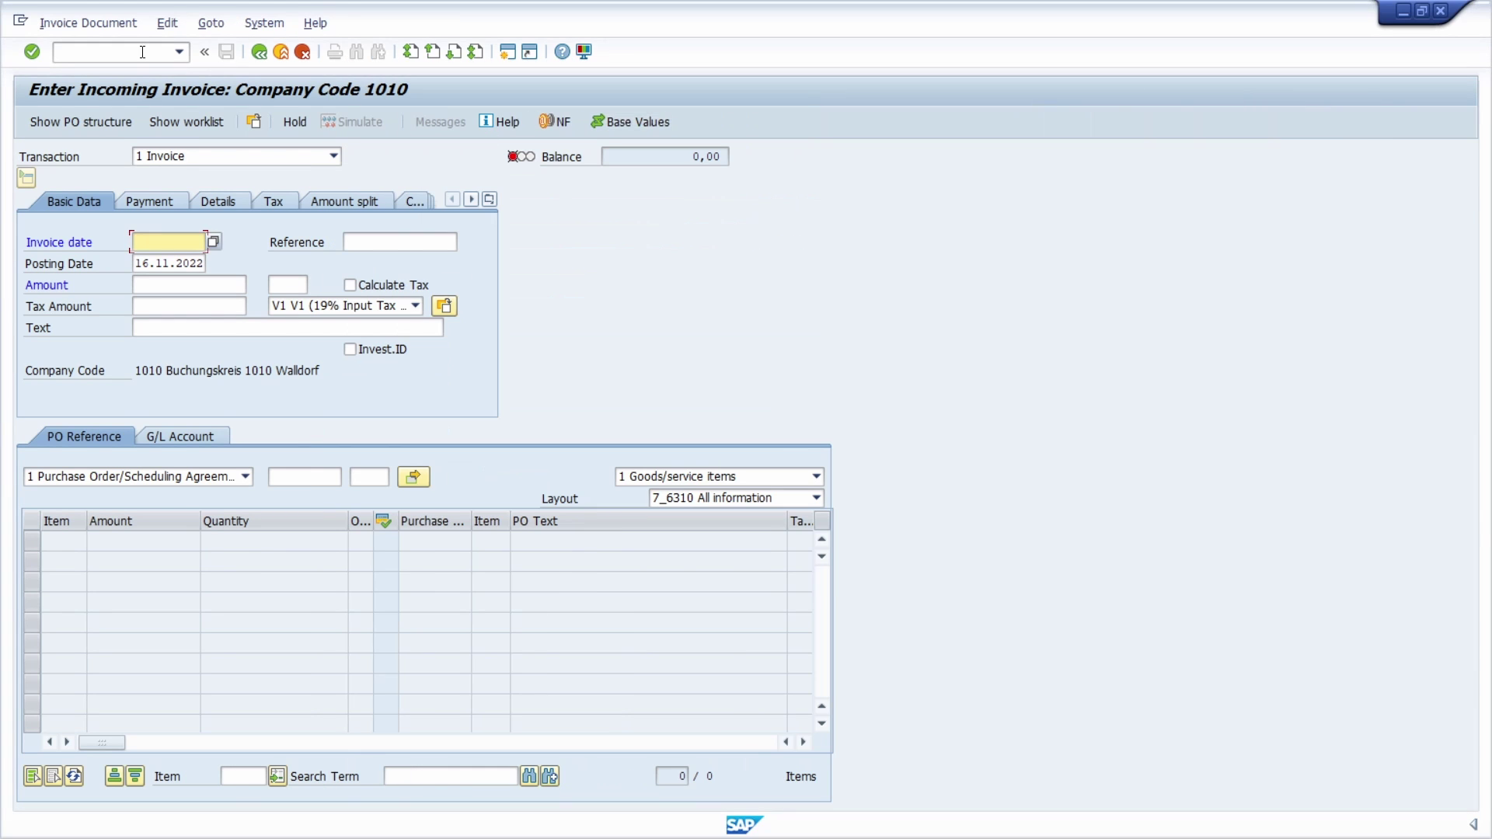
# - Switch on debugging with /h on the incoming invoice screen, trigger the ABAP Debugger, and continue execution back to the invoice
pyautogui.click(78, 53)
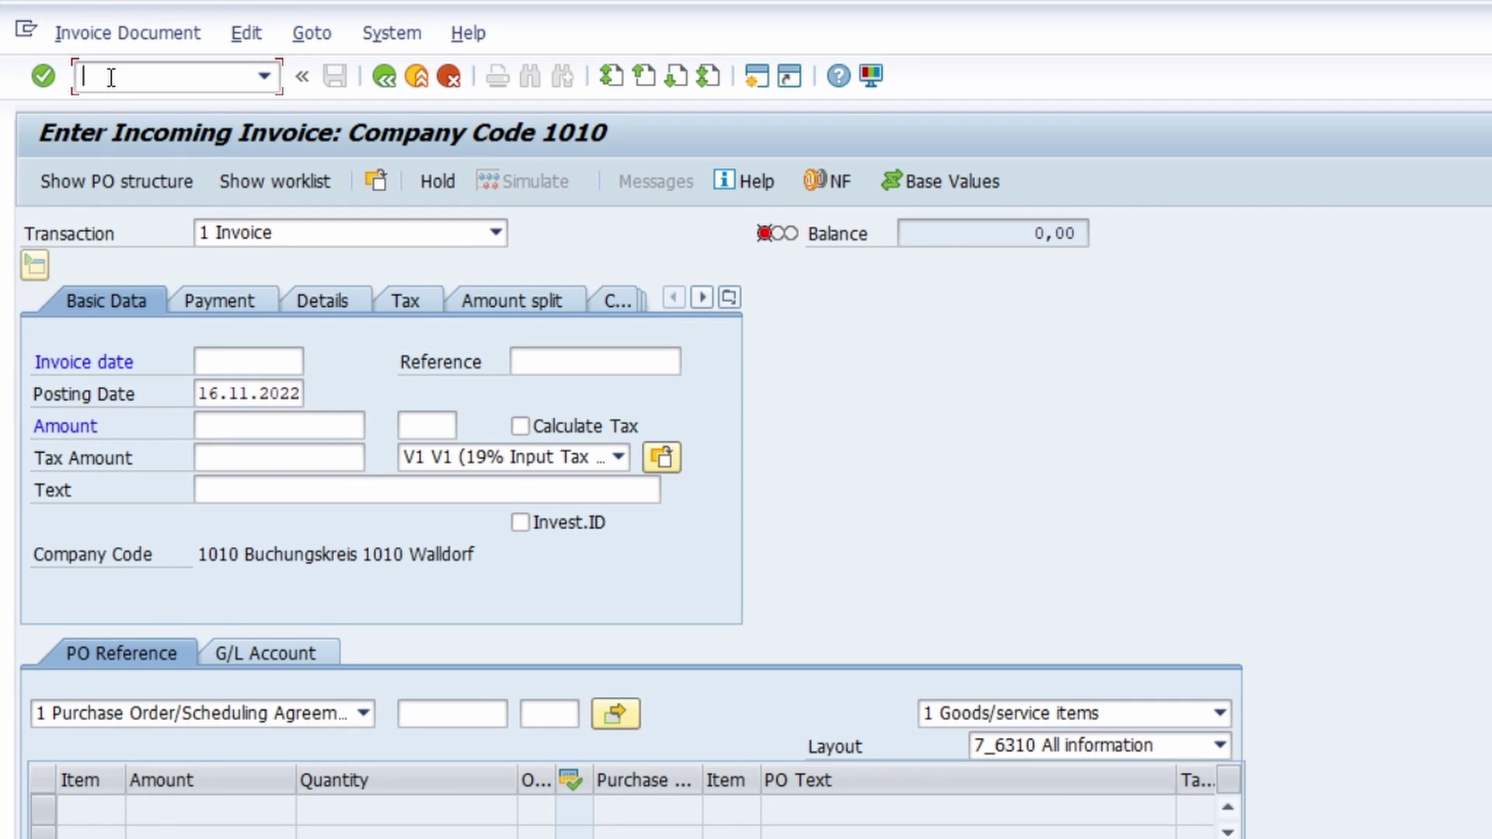
pyautogui.write('/h')
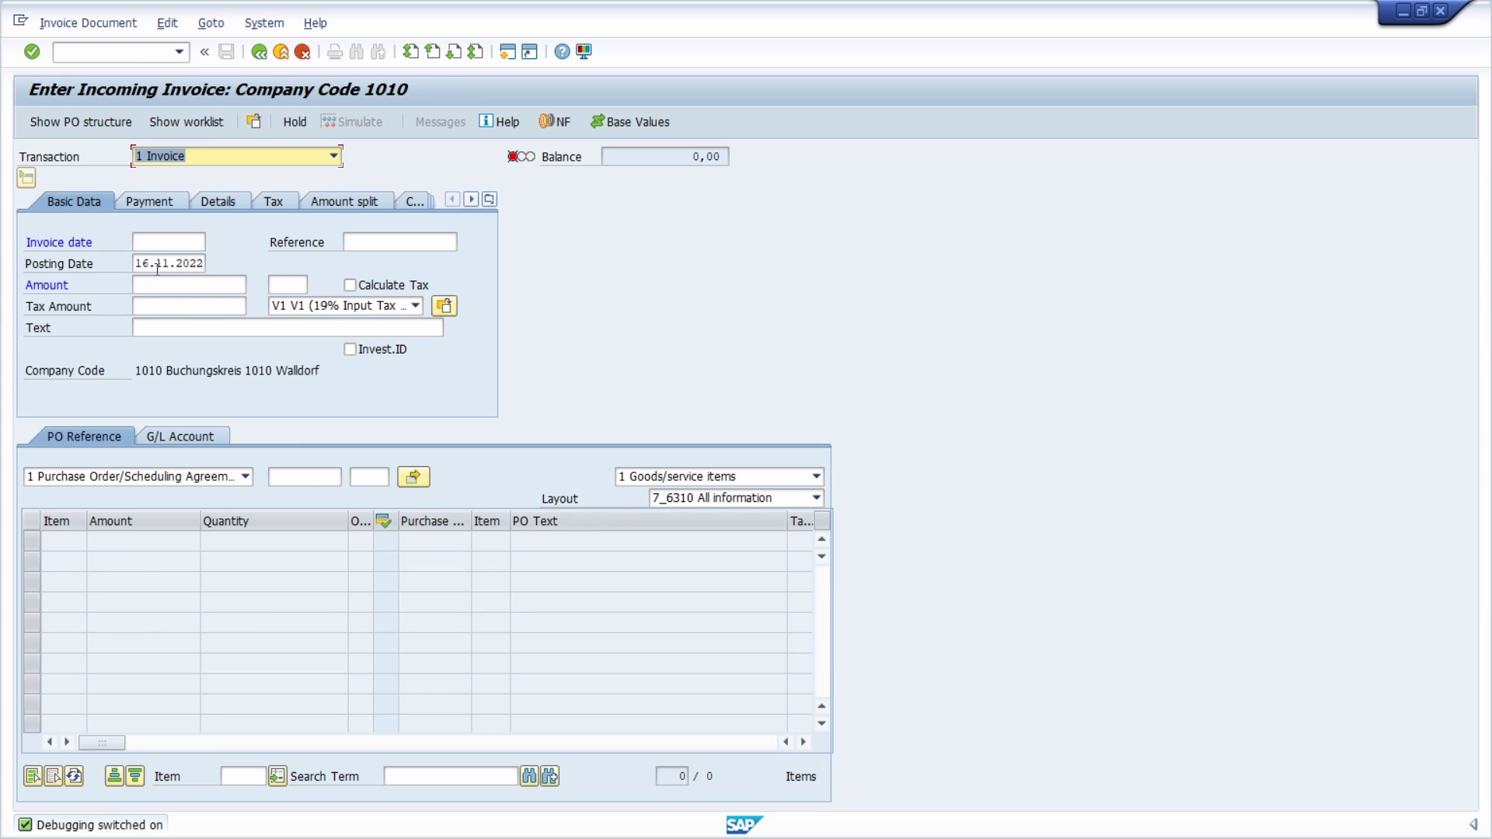
pyautogui.click(166, 245)
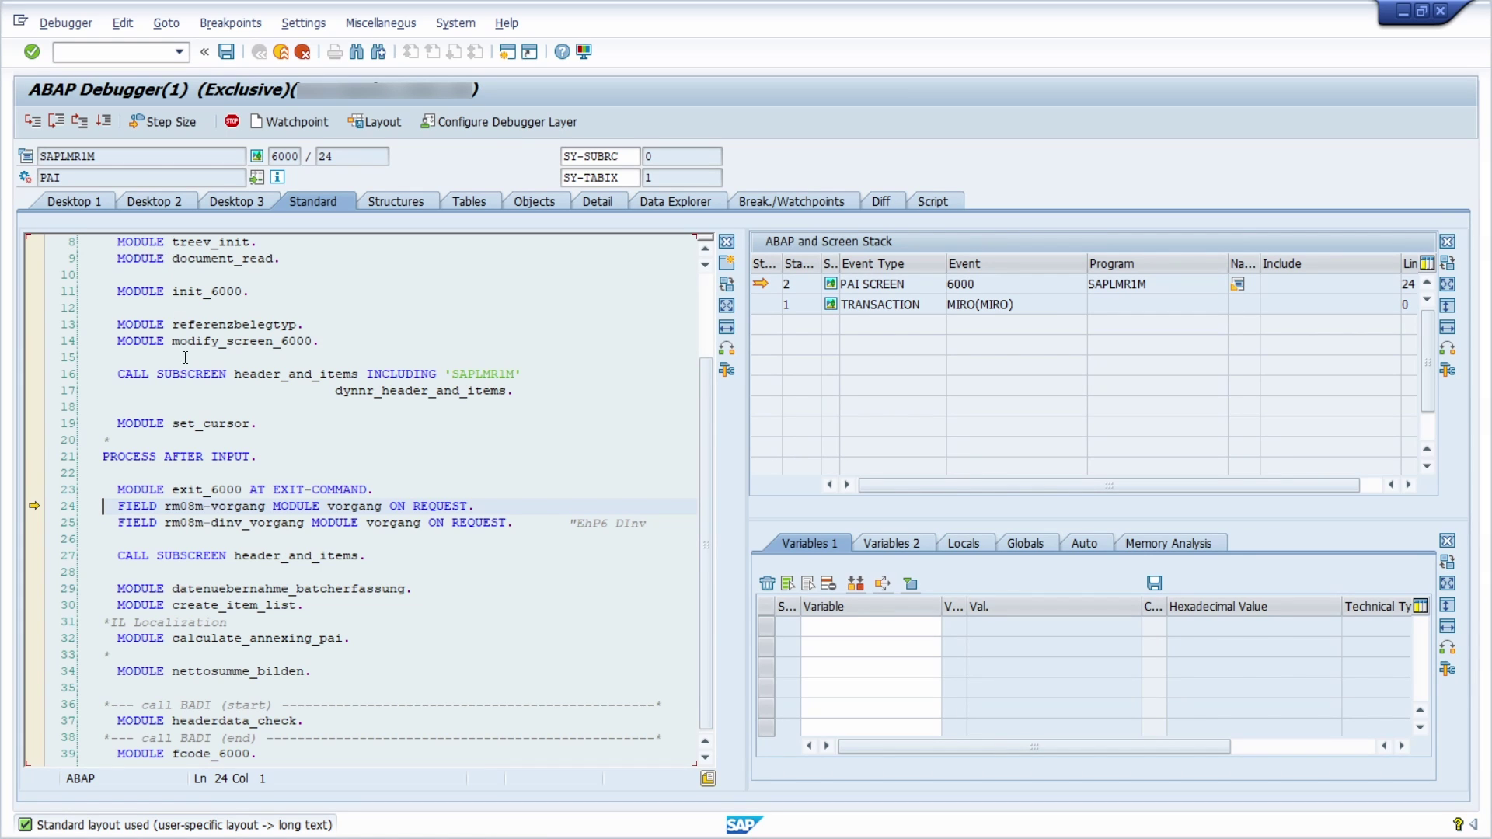
pyautogui.click(104, 122)
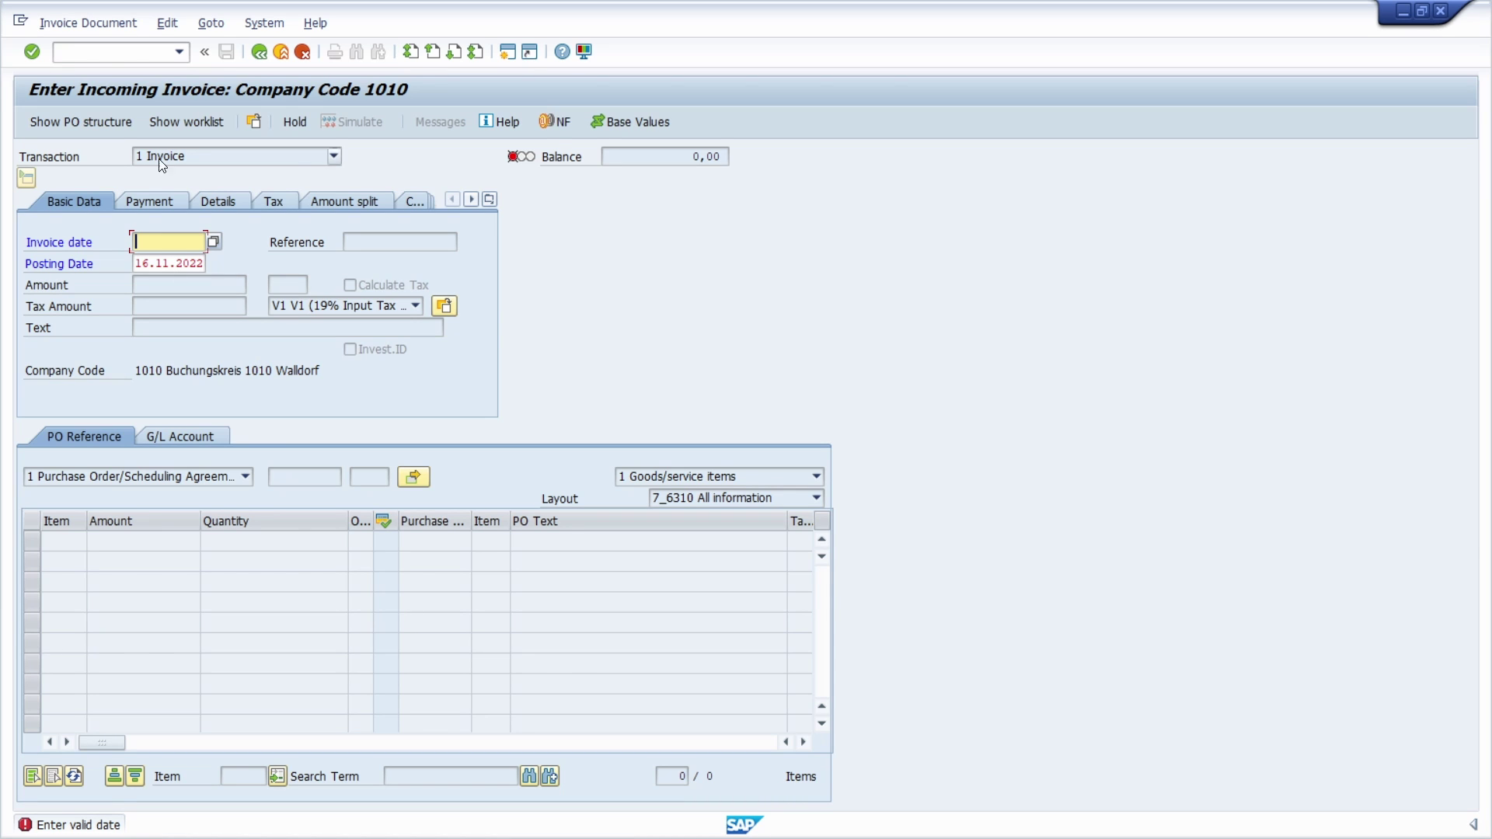
# - Start General Table Display in a separate session with /ose16n while keeping Enter Incoming Invoice open
pyautogui.click(105, 53)
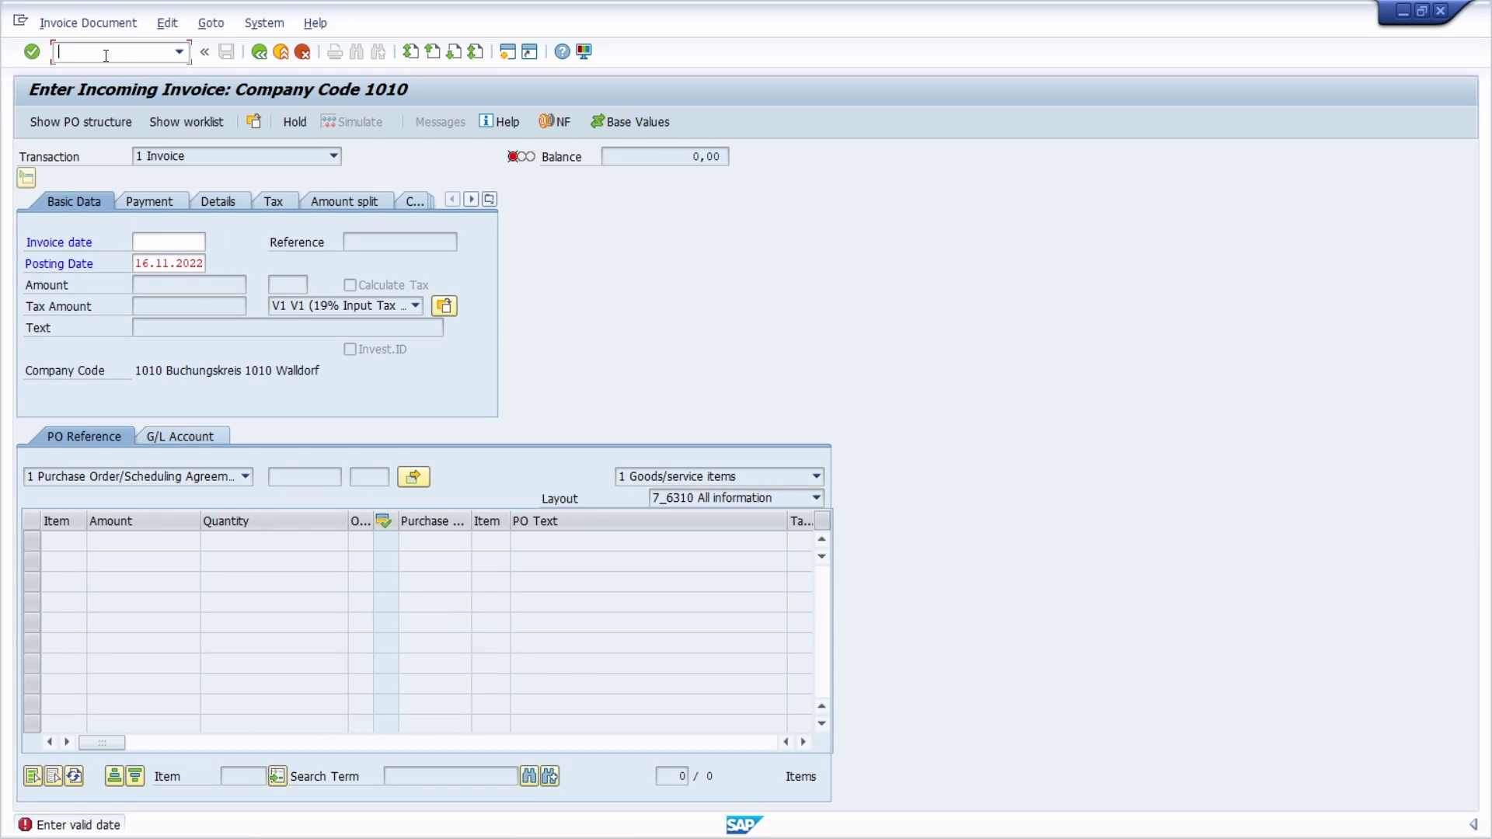
pyautogui.write('/ose16n')
pyautogui.press('Return')
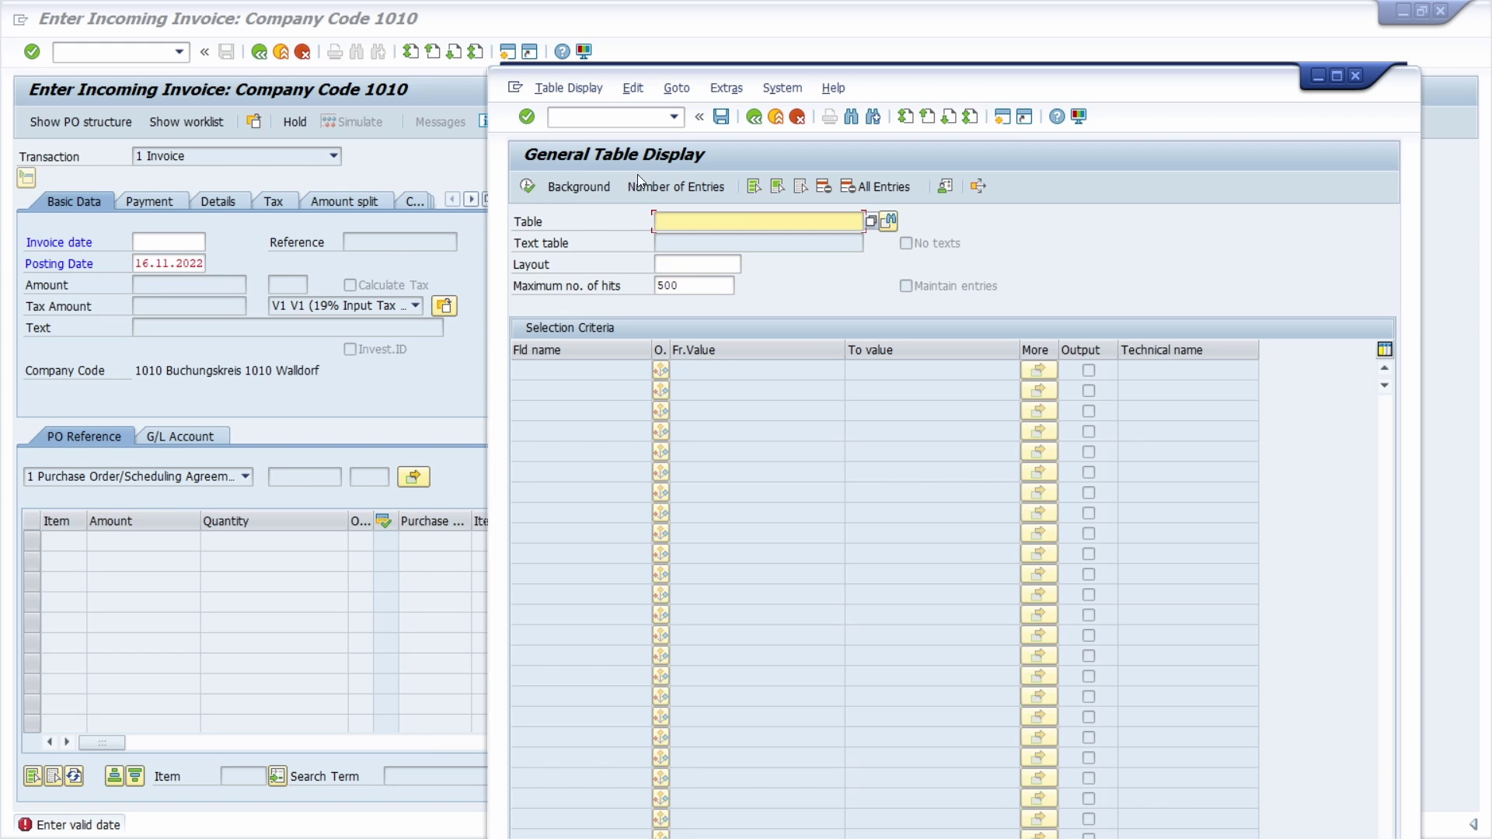
# - End only the General Table Display session with the /i command
pyautogui.click(596, 120)
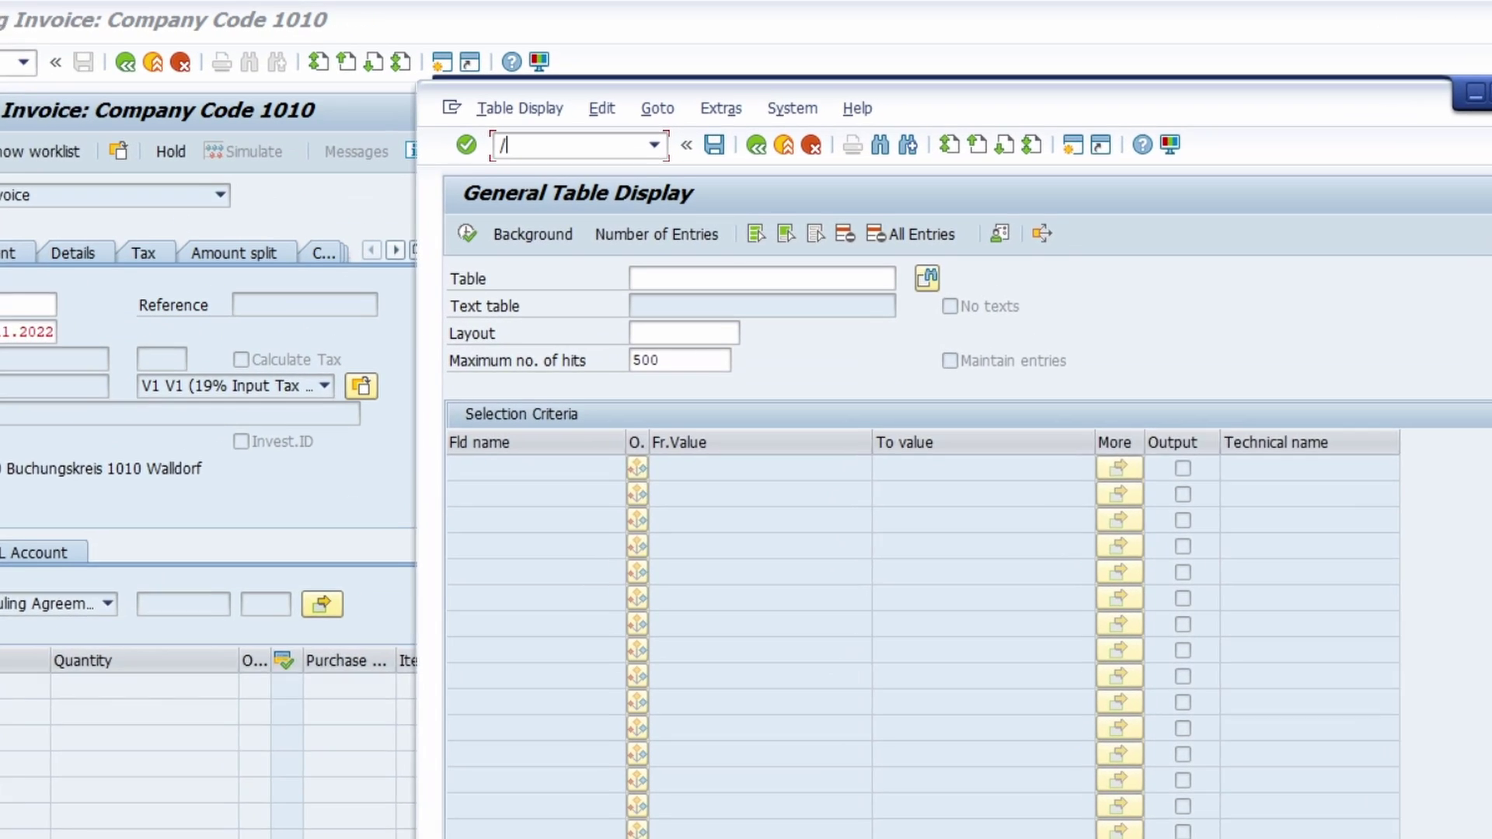
pyautogui.write('/i')
pyautogui.press('Return')
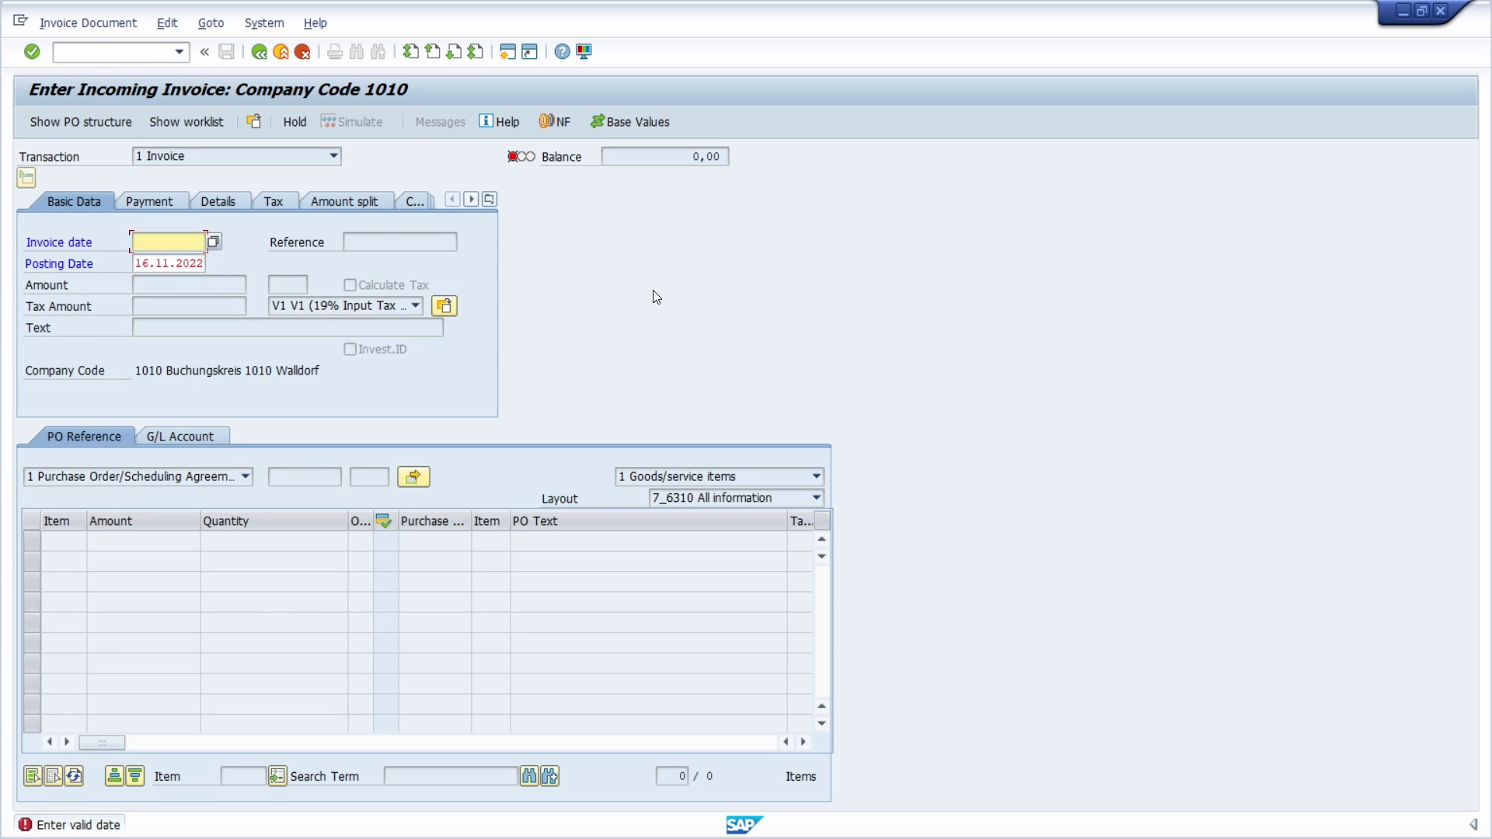
# - Request a log-off with /nend from the incoming invoice screen and decline the confirmation
pyautogui.click(119, 51)
pyautogui.write('/')
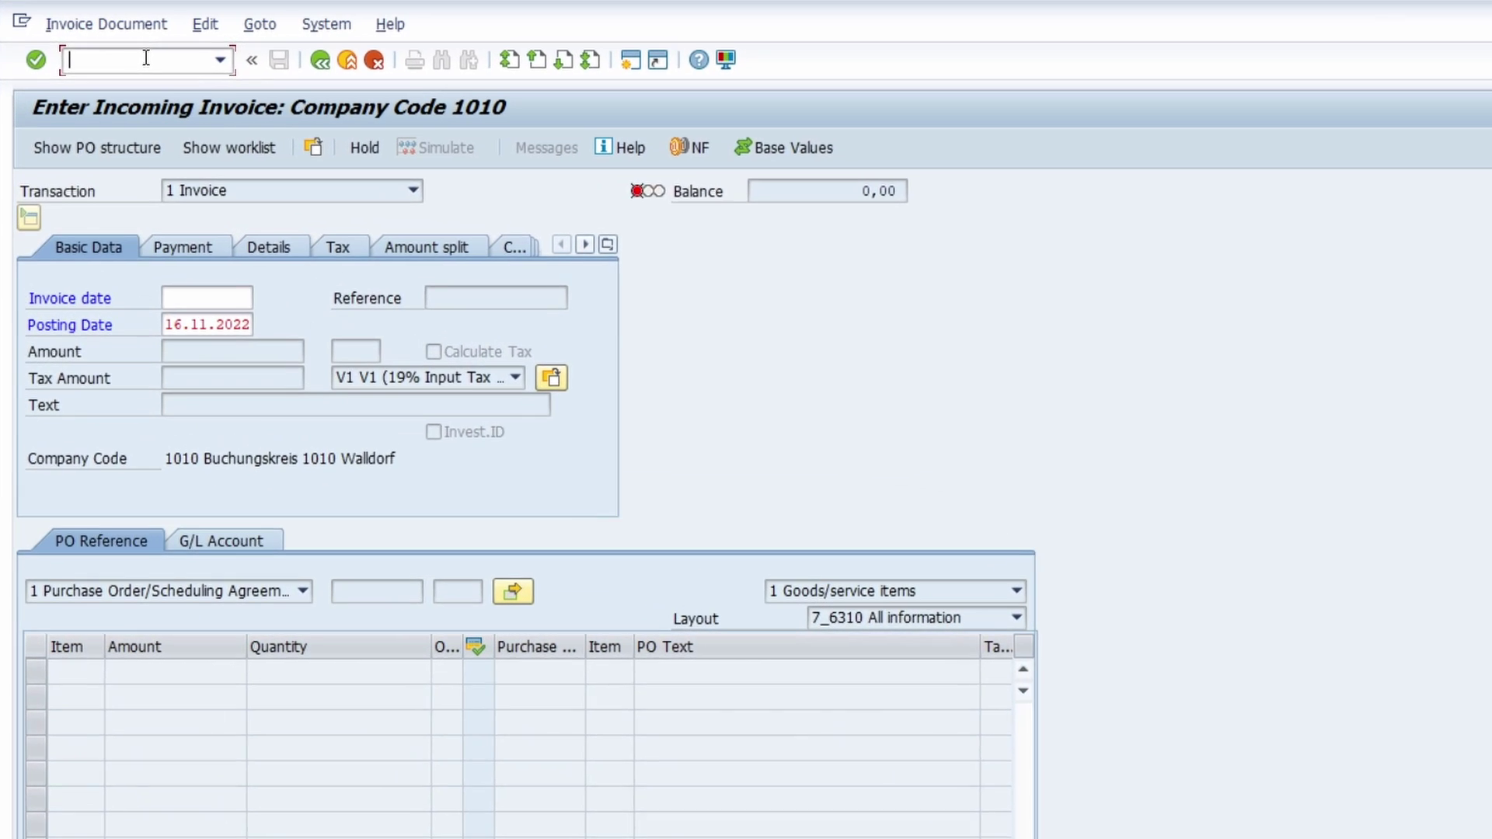
pyautogui.write('nend')
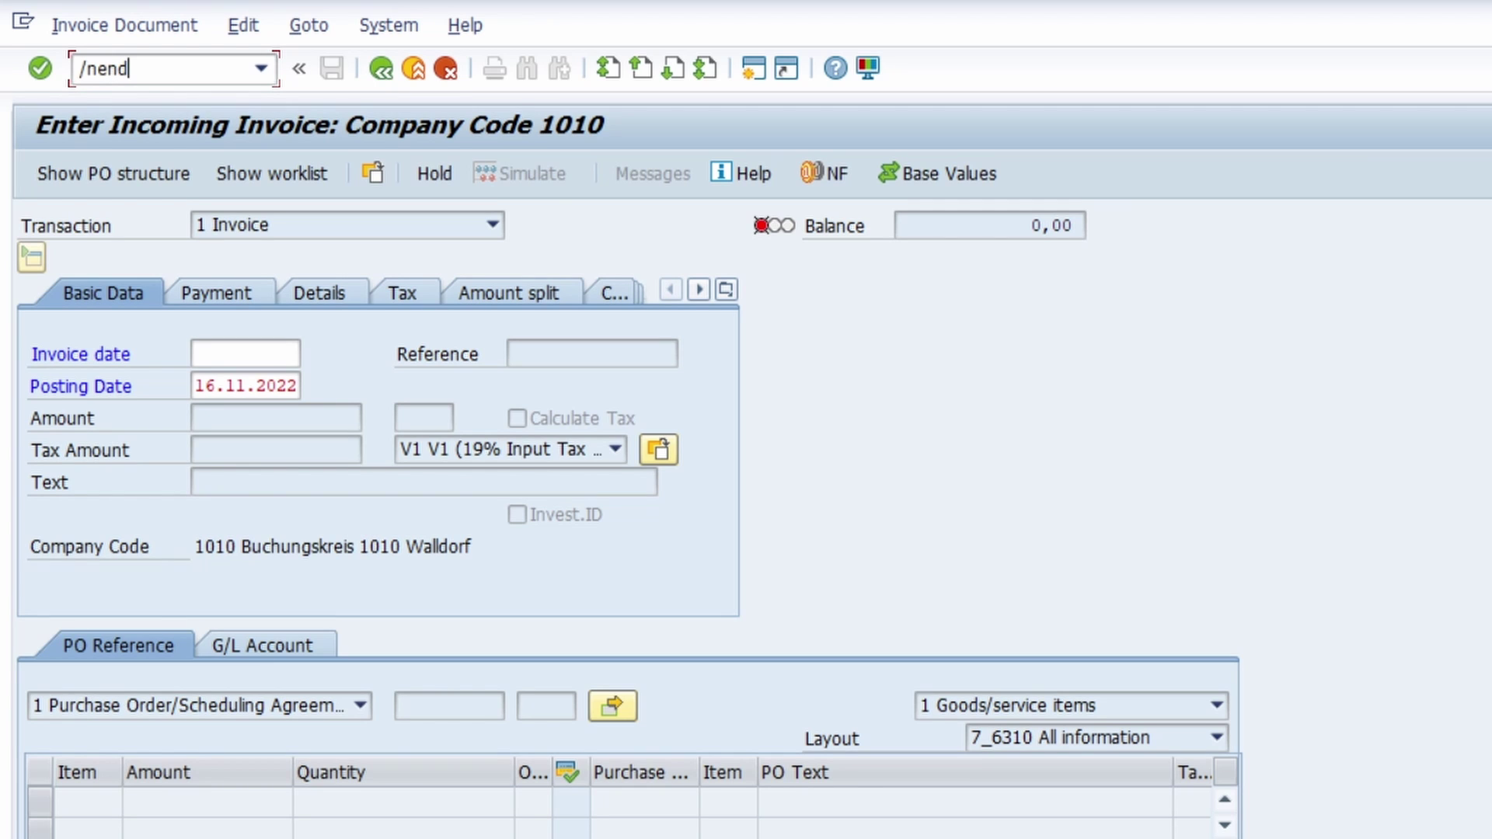
pyautogui.press('Return')
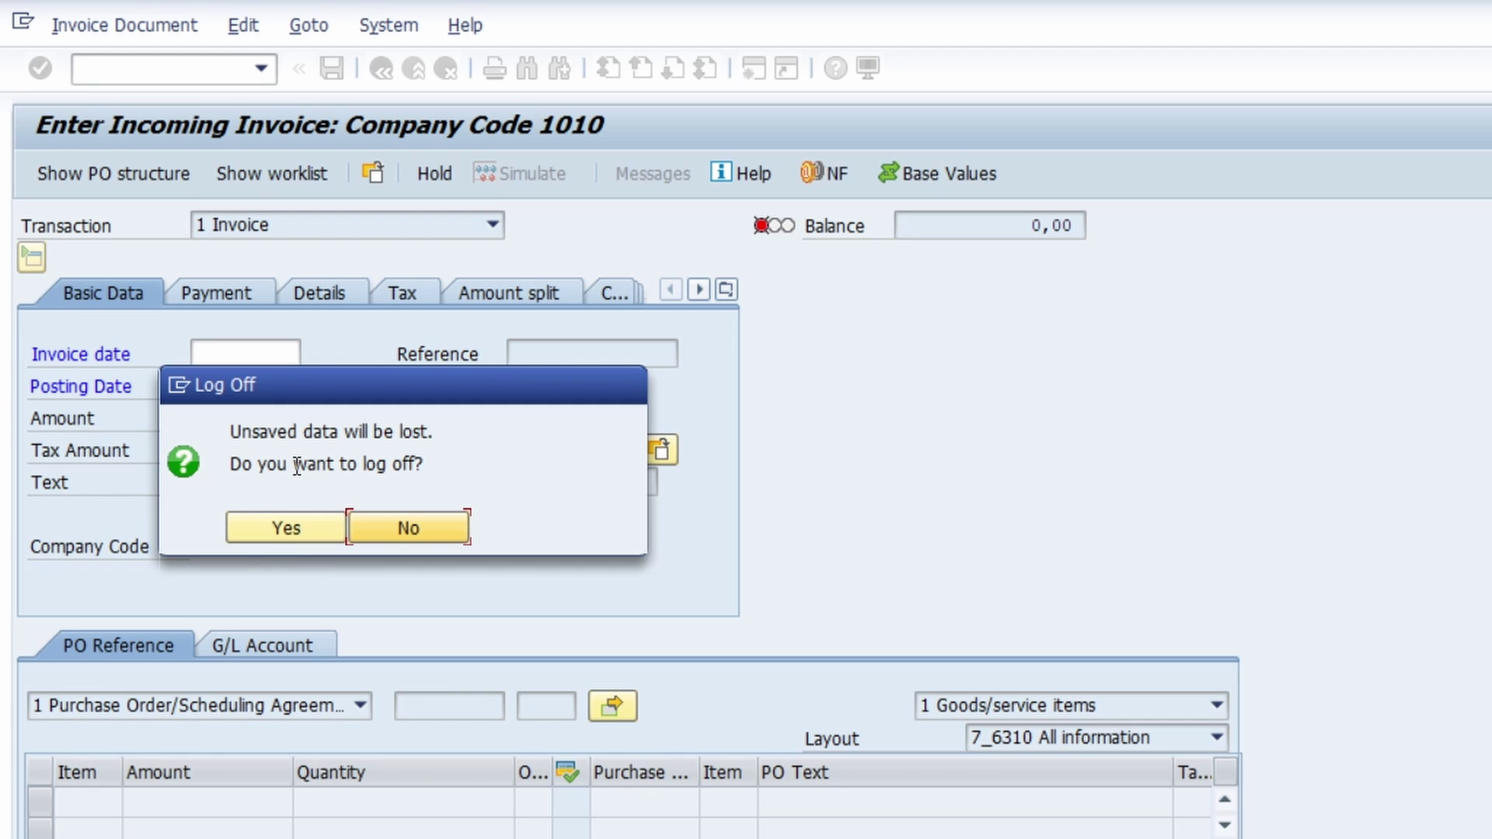
pyautogui.click(432, 530)
# - Enter the /nex command on the incoming invoice screen to log off without a confirmation
pyautogui.click(116, 66)
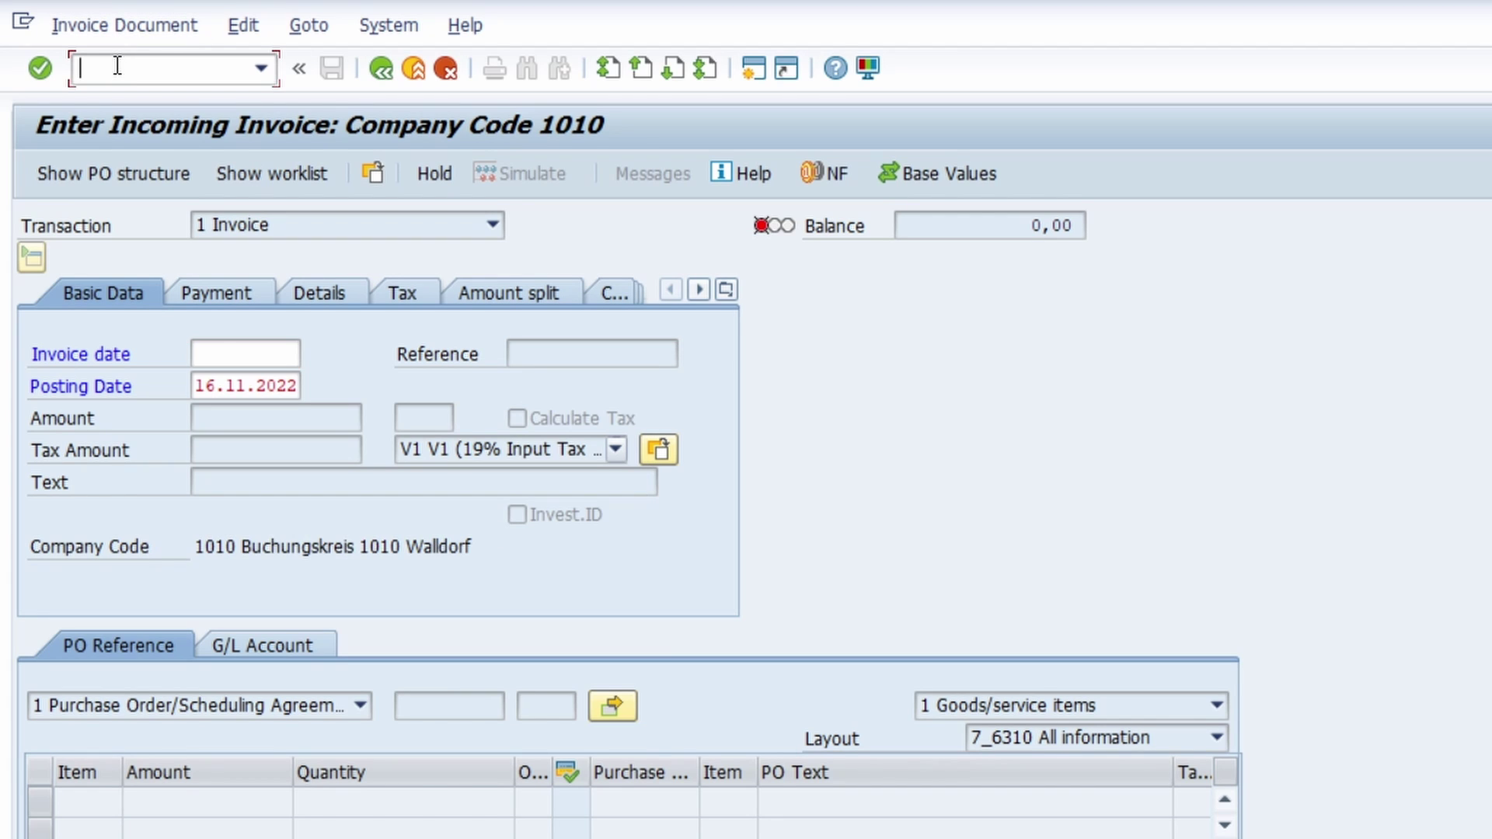
pyautogui.write('/nex')
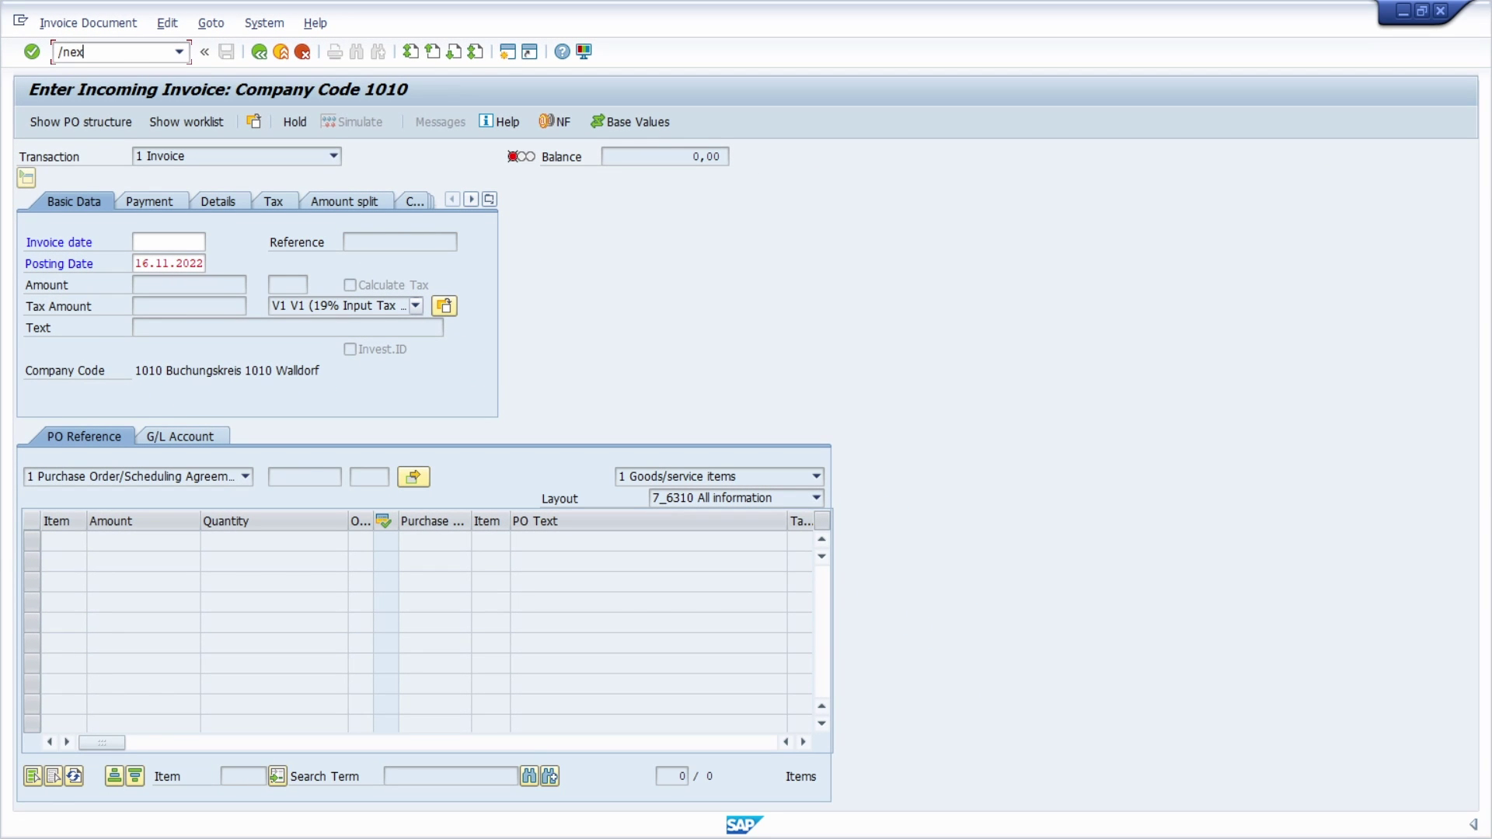
pyautogui.press('Return')
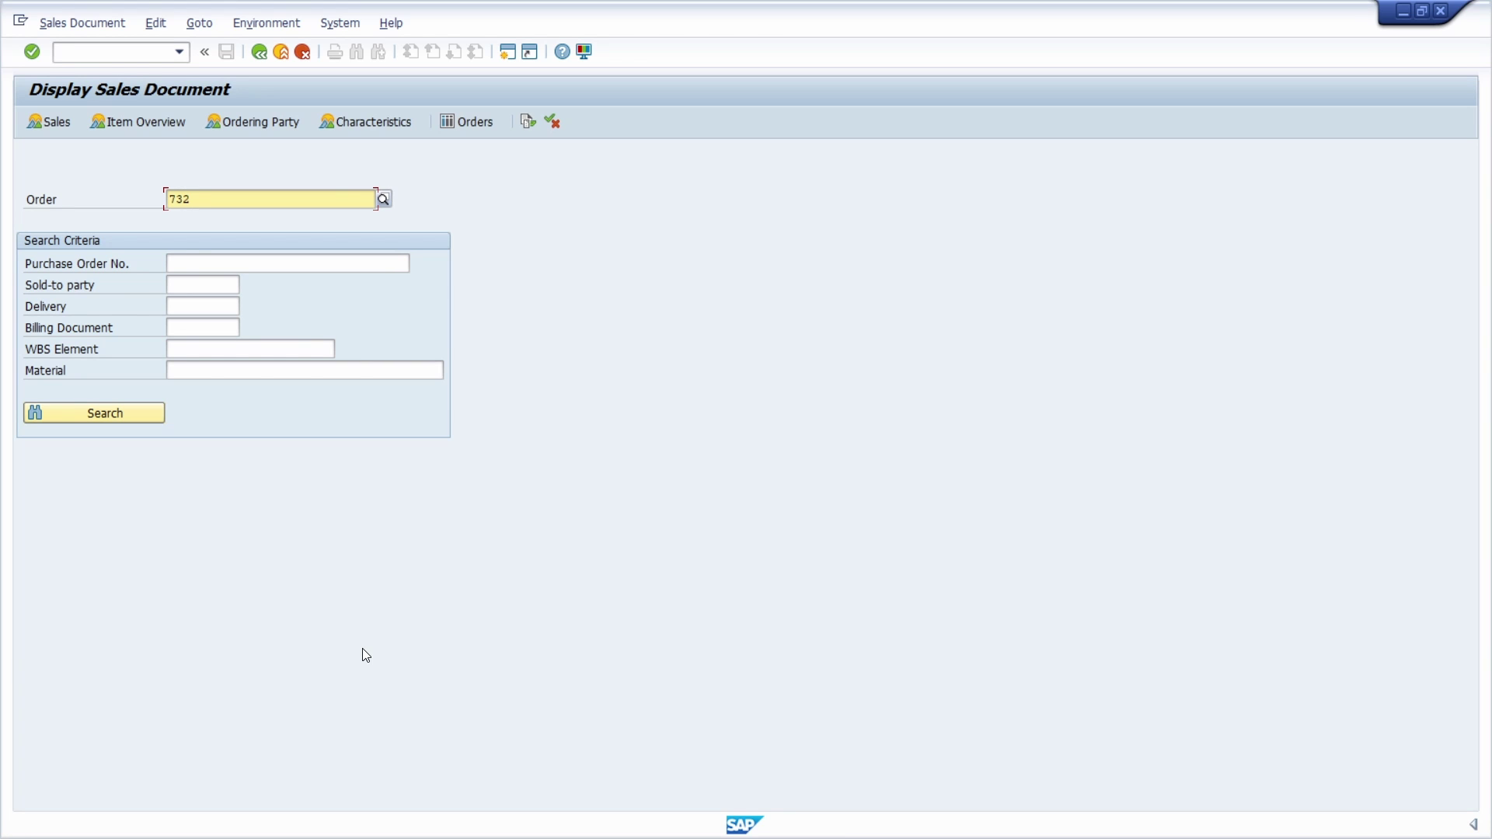
# - Open the overview of the prefilled sales order directly with /*va03, skipping the Display Sales Document initial screen
pyautogui.click(105, 53)
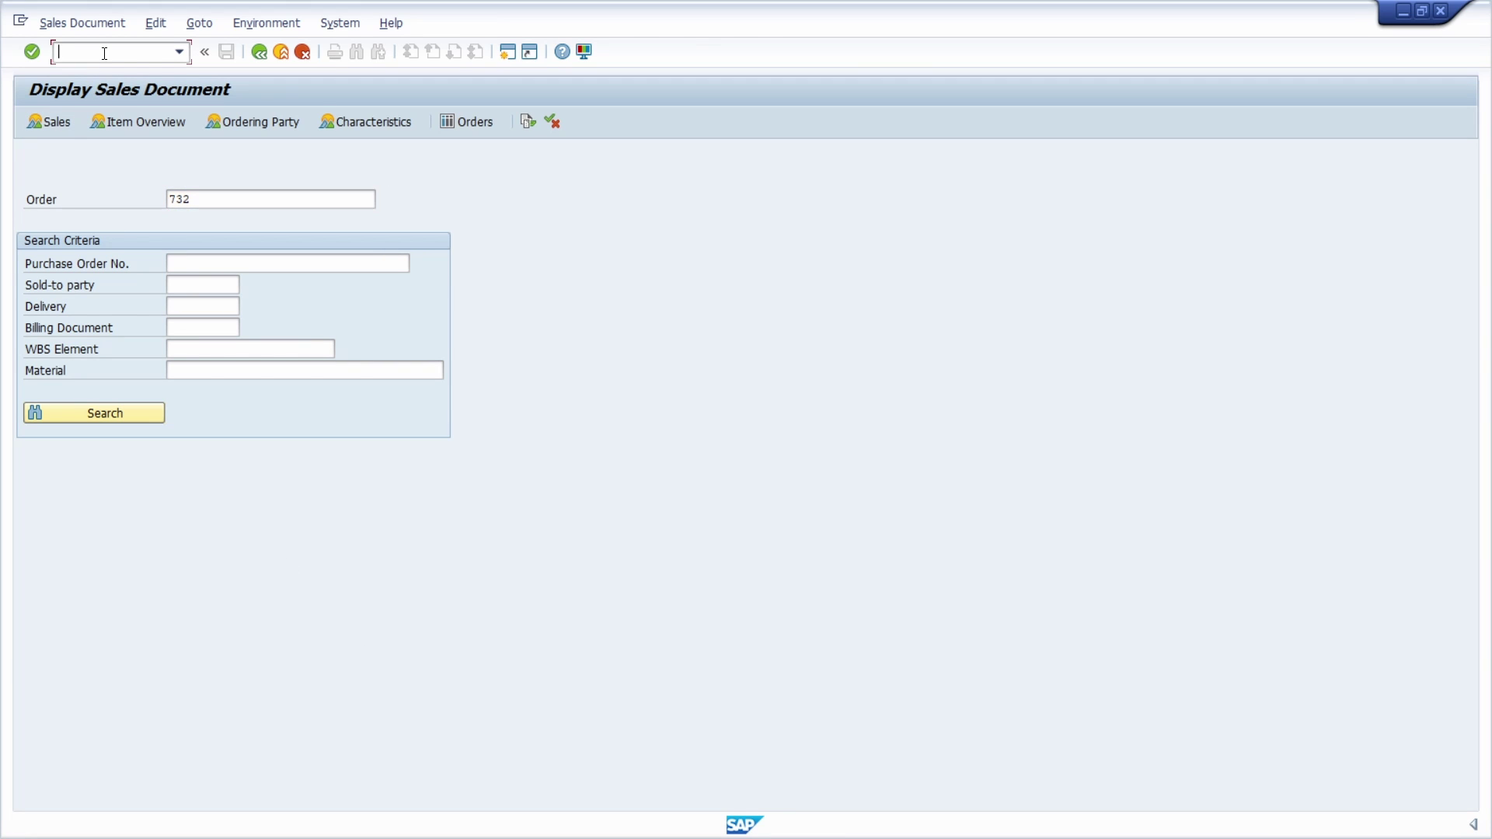
pyautogui.write('/*')
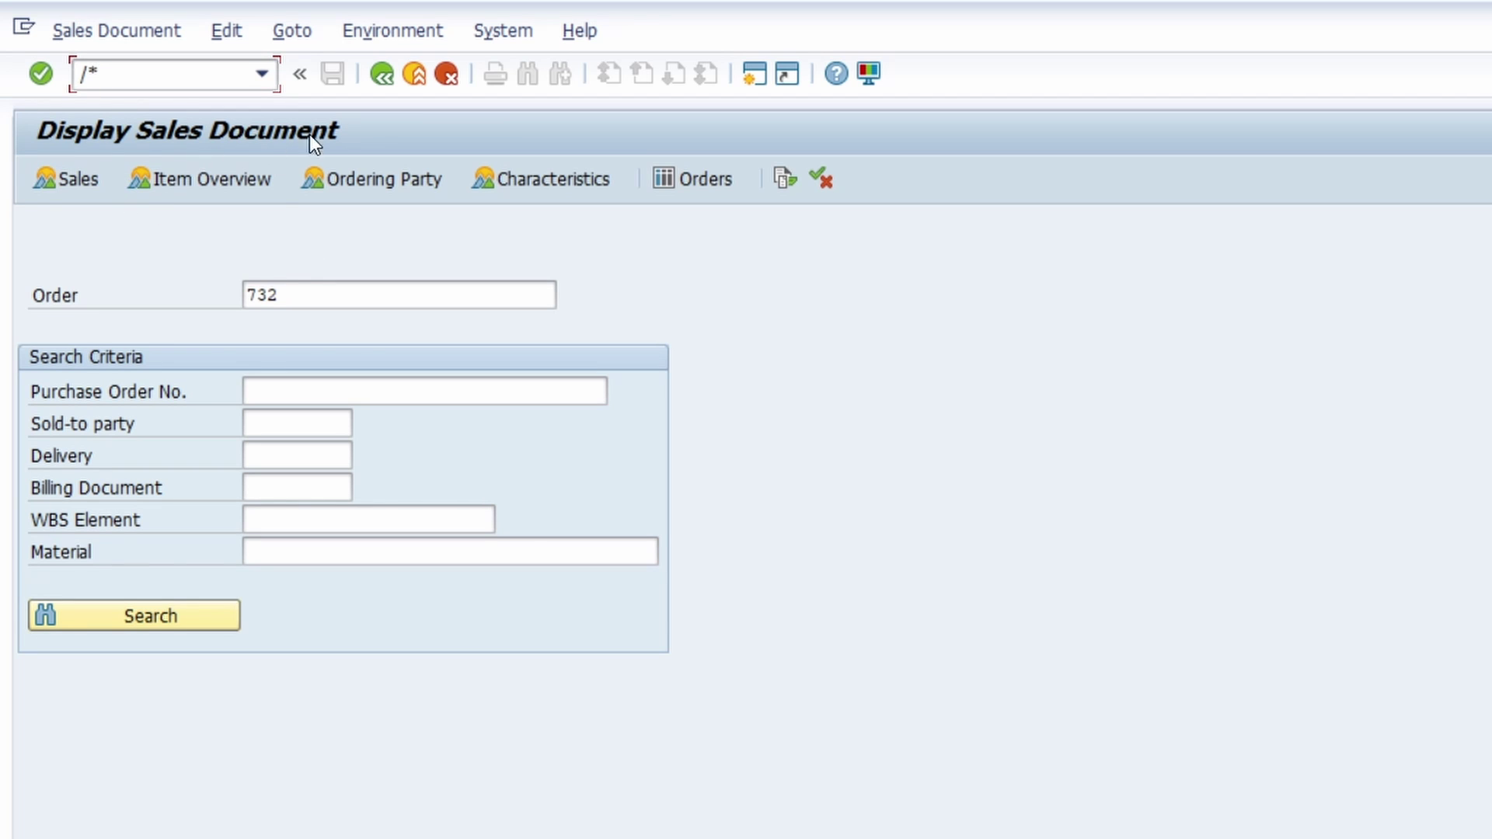
pyautogui.click(320, 296)
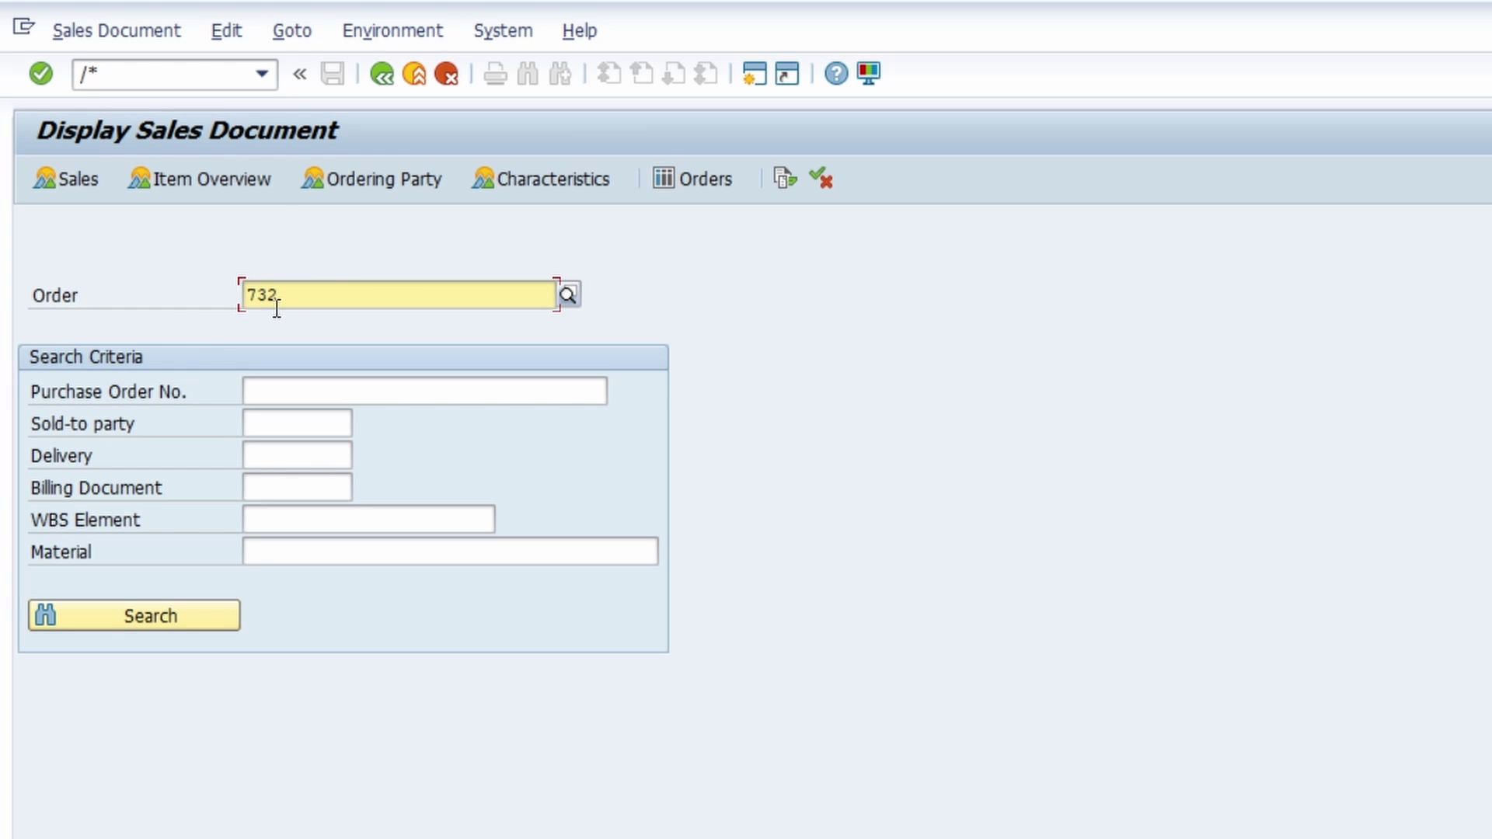
pyautogui.click(137, 72)
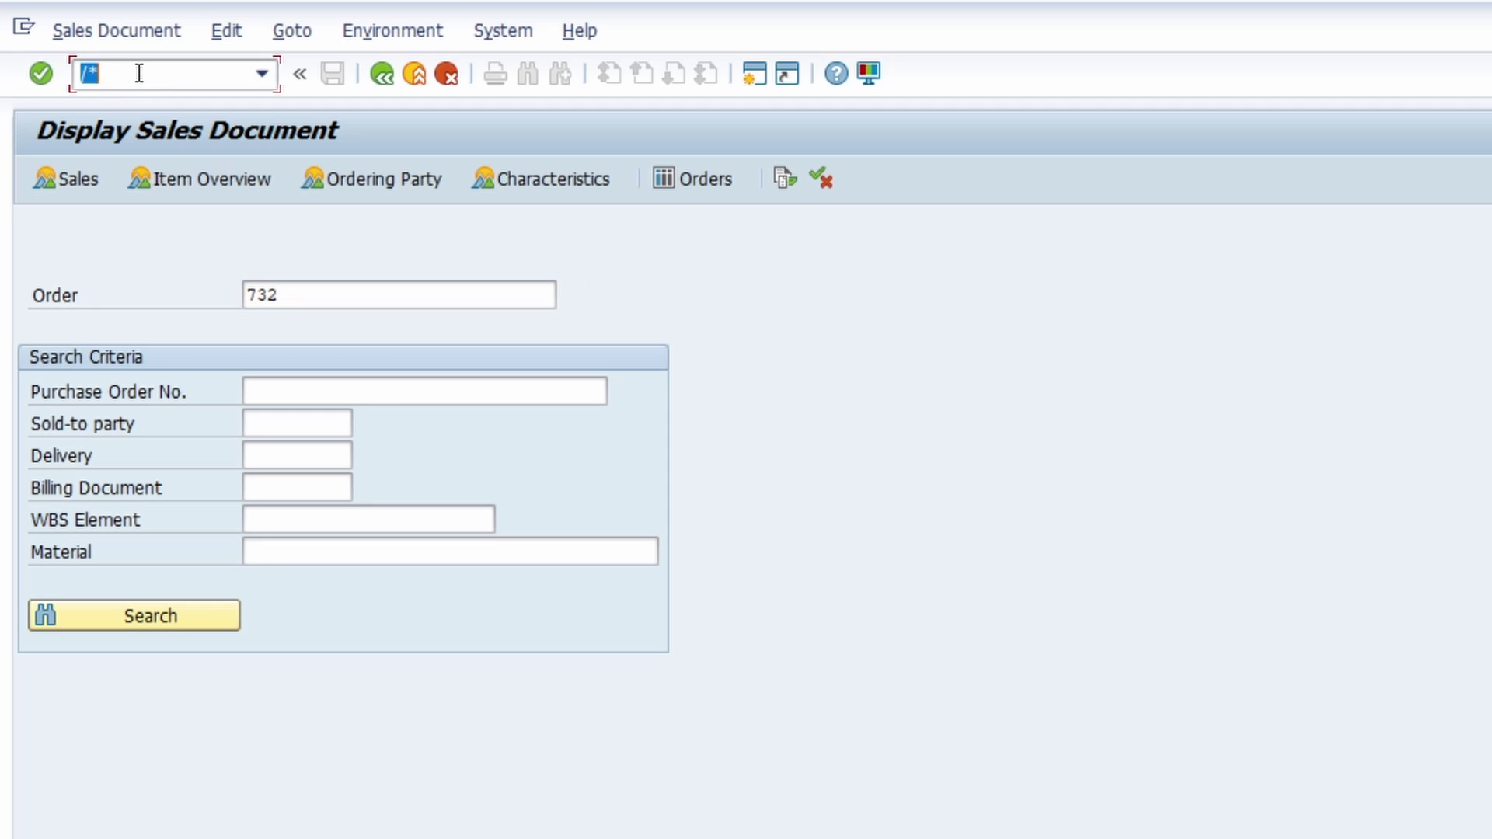
pyautogui.click(135, 72)
pyautogui.write('va03')
pyautogui.press('Return')
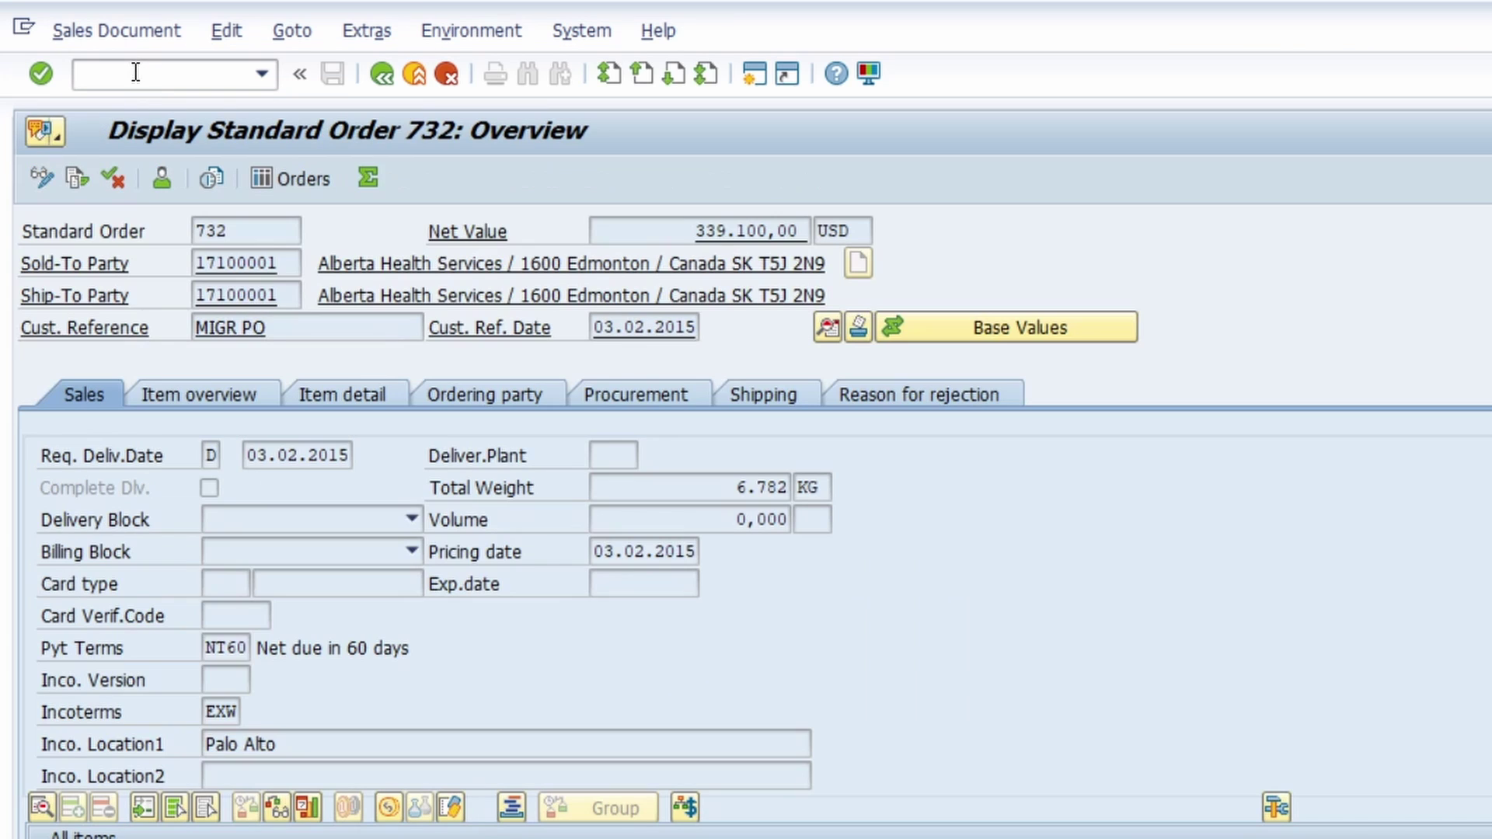
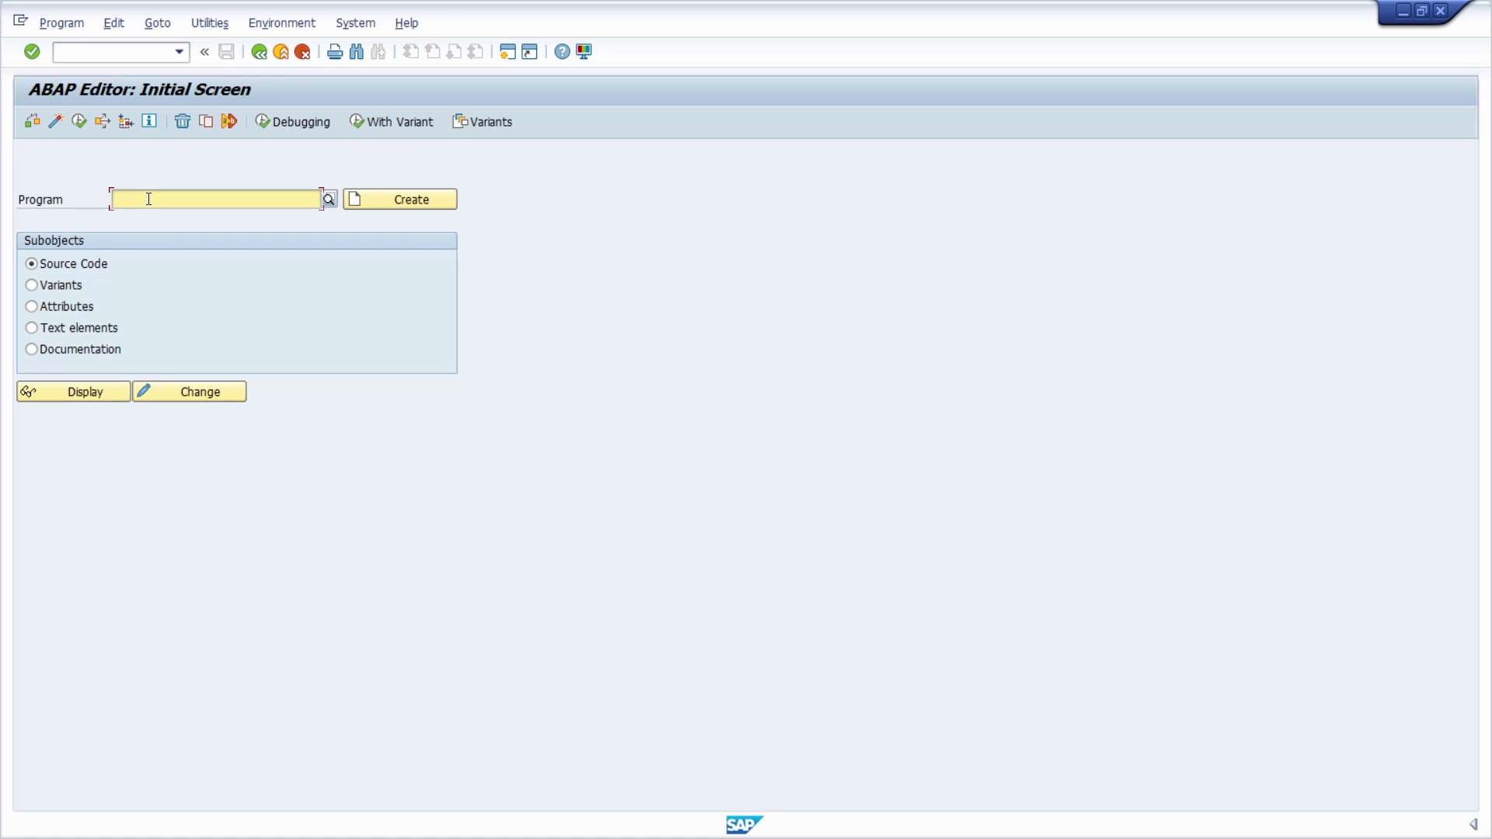
# - Examine the technical information of the ABAP Editor's Program field, including its data element and batch-input screen field, and close the help windows
pyautogui.press('F1')
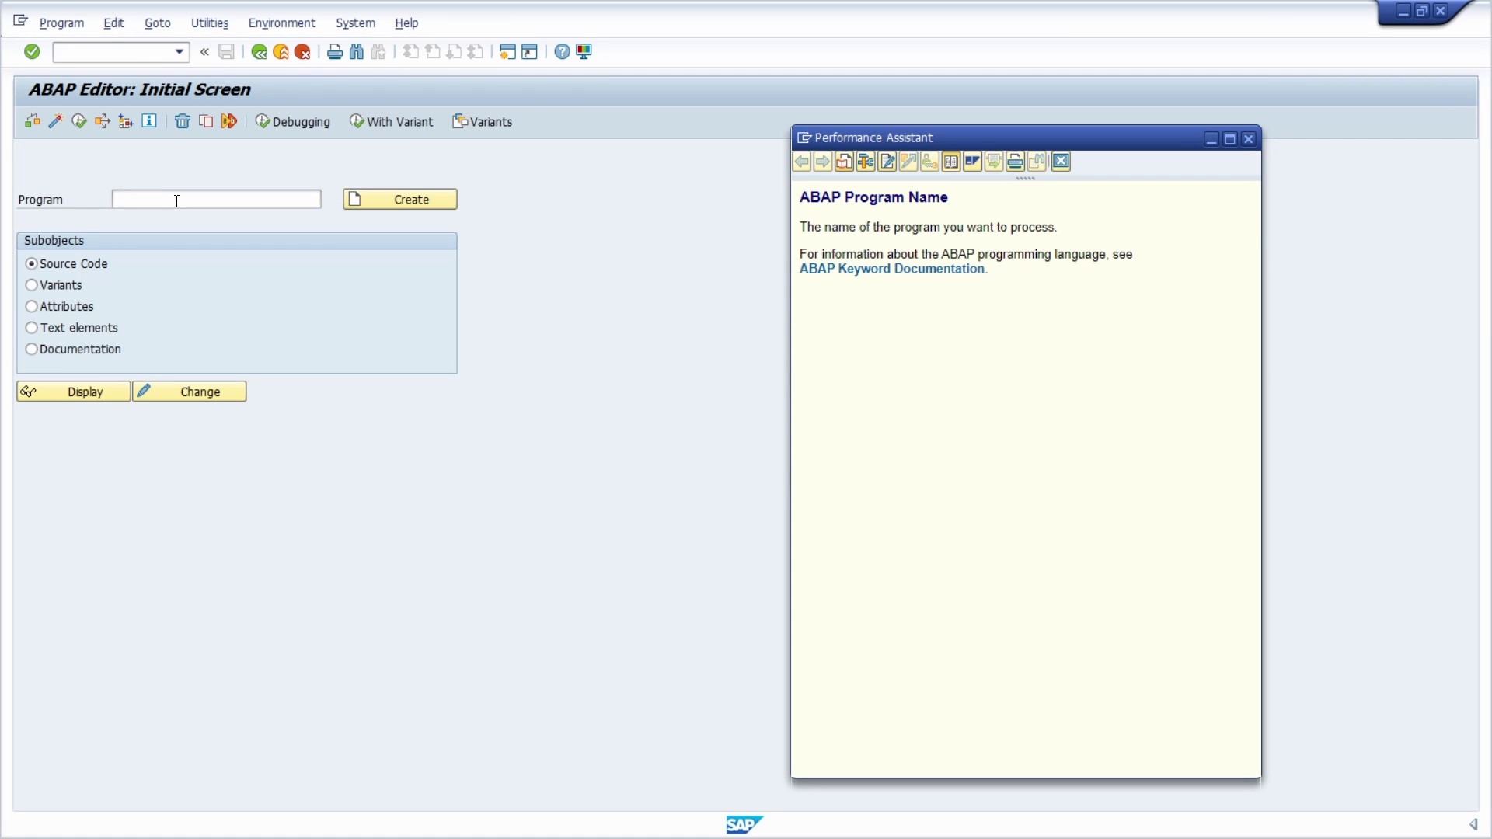
pyautogui.click(864, 163)
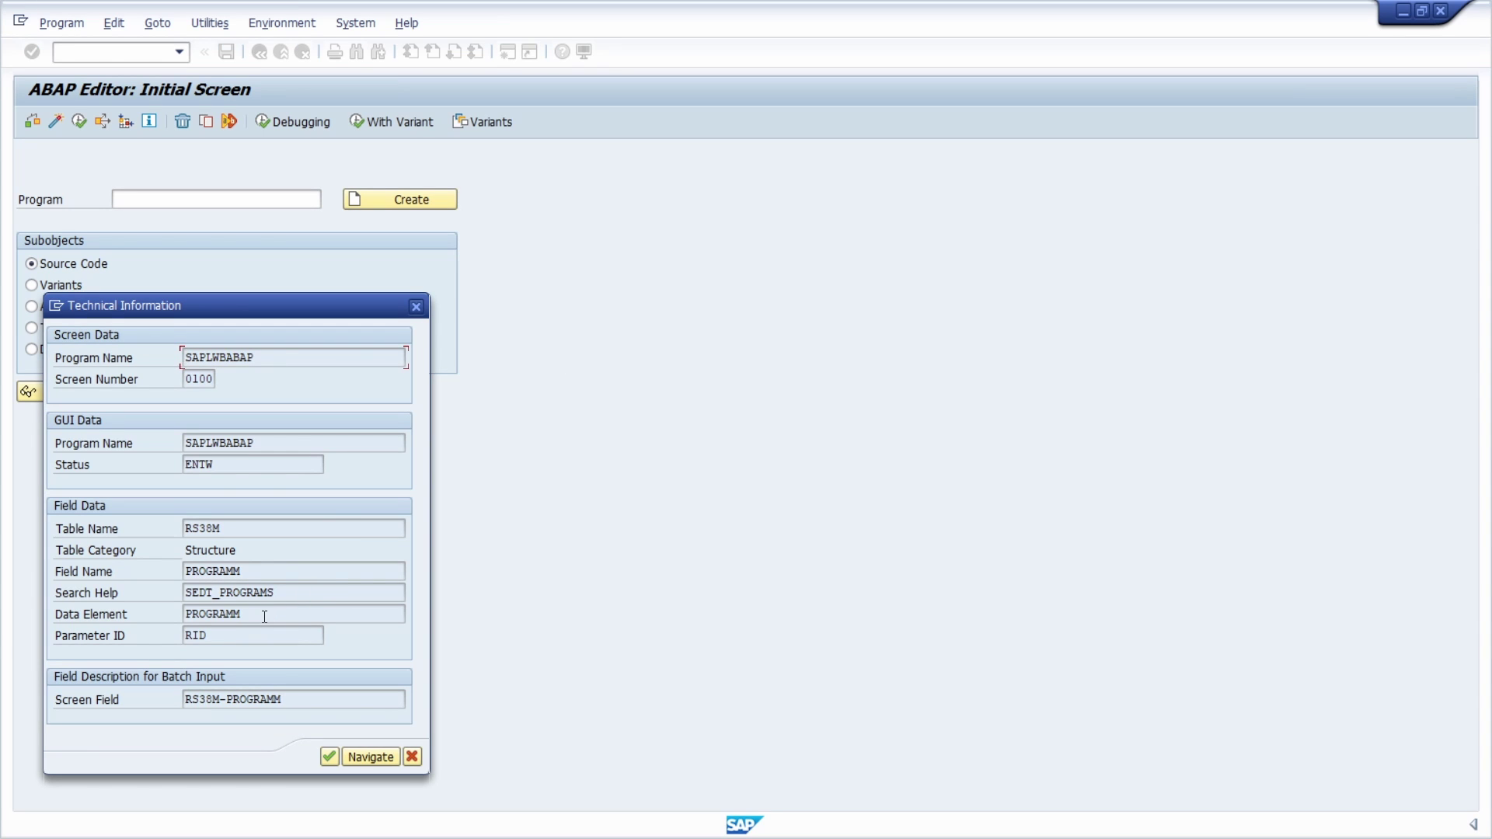
pyautogui.moveTo(264, 616); pyautogui.dragTo(114, 618)
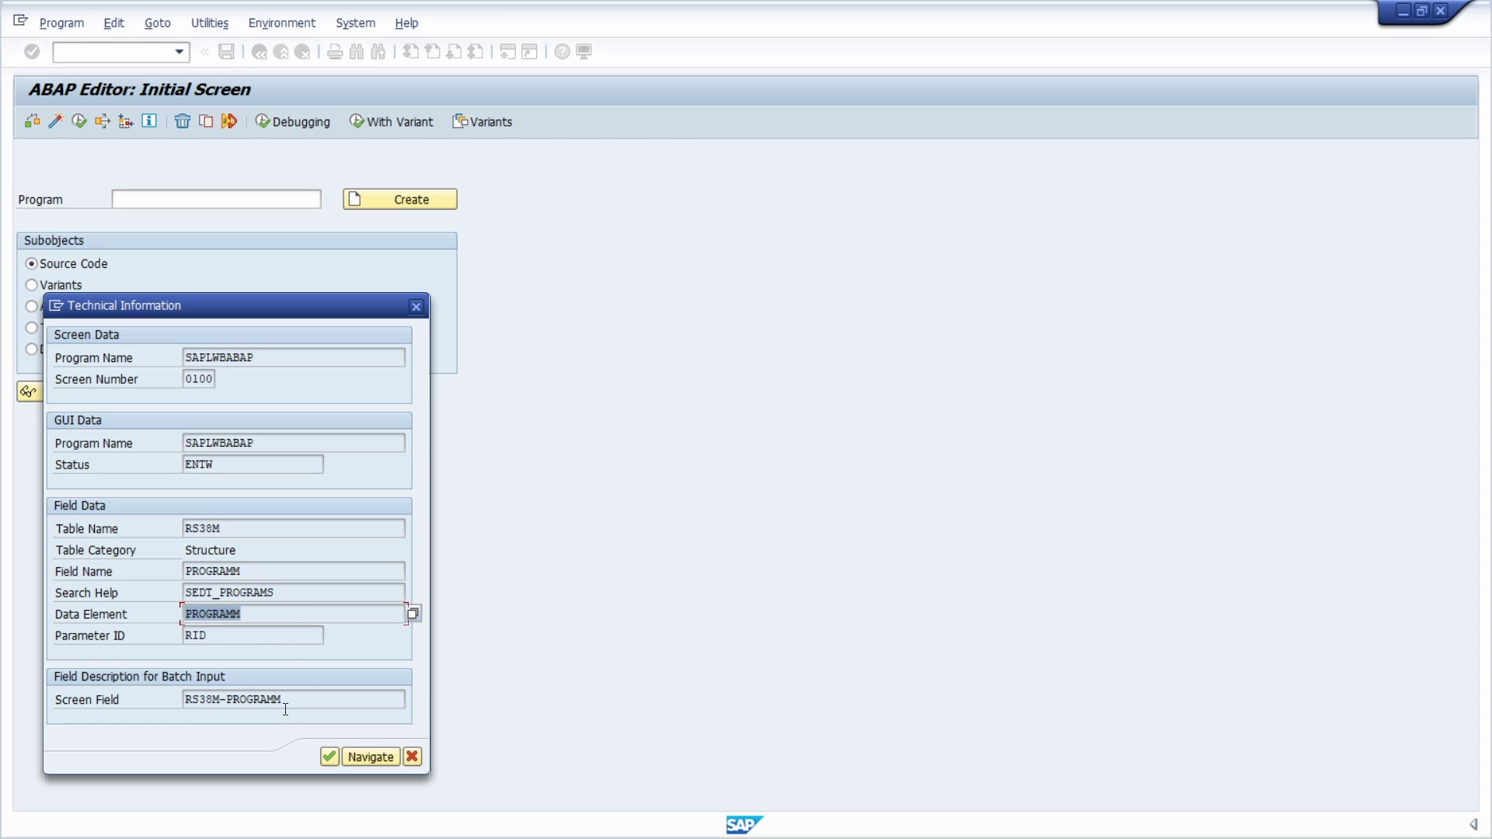
pyautogui.moveTo(305, 699); pyautogui.dragTo(184, 699)
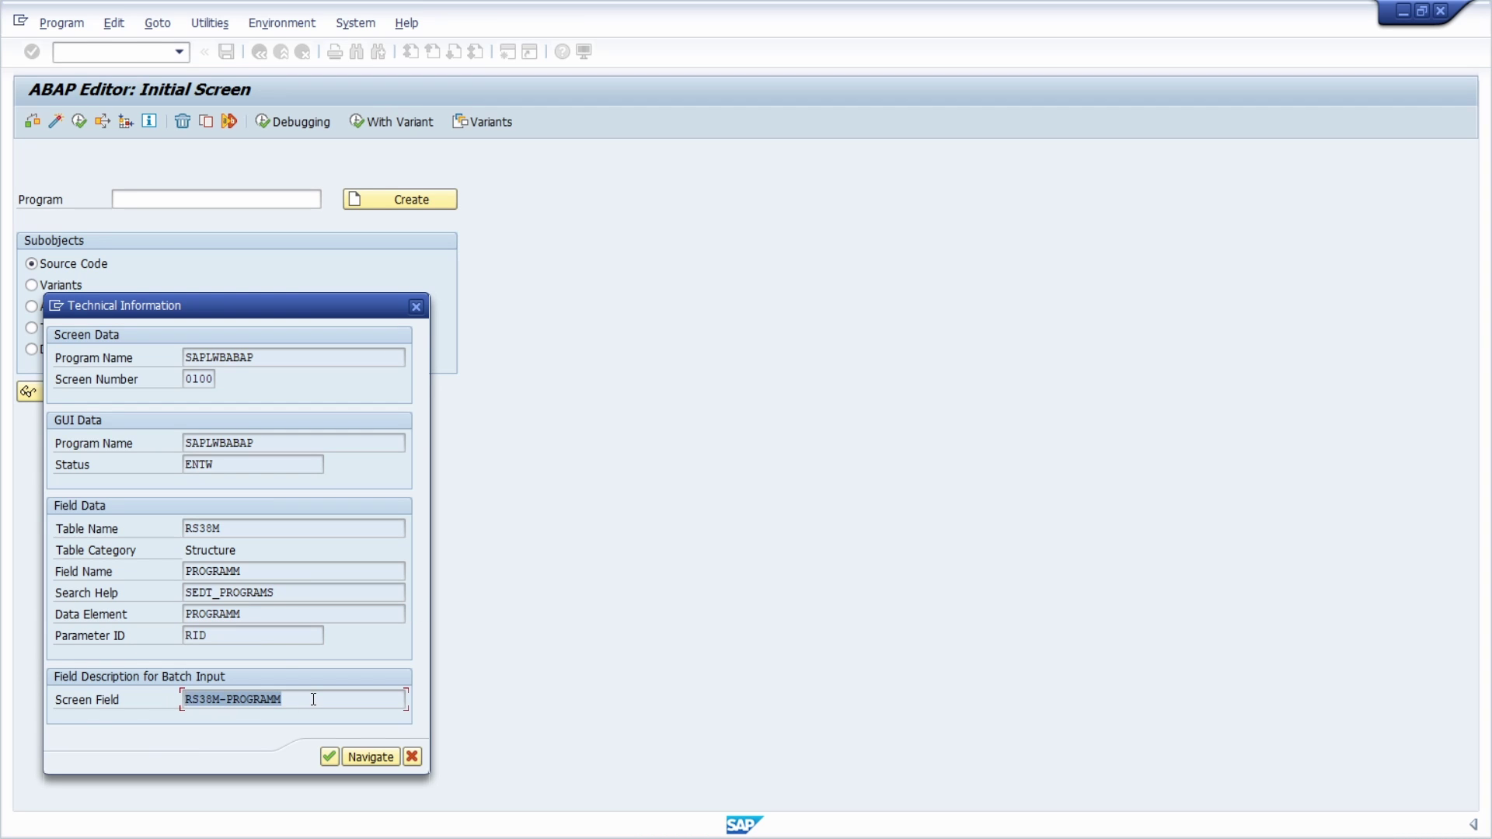
pyautogui.click(312, 699)
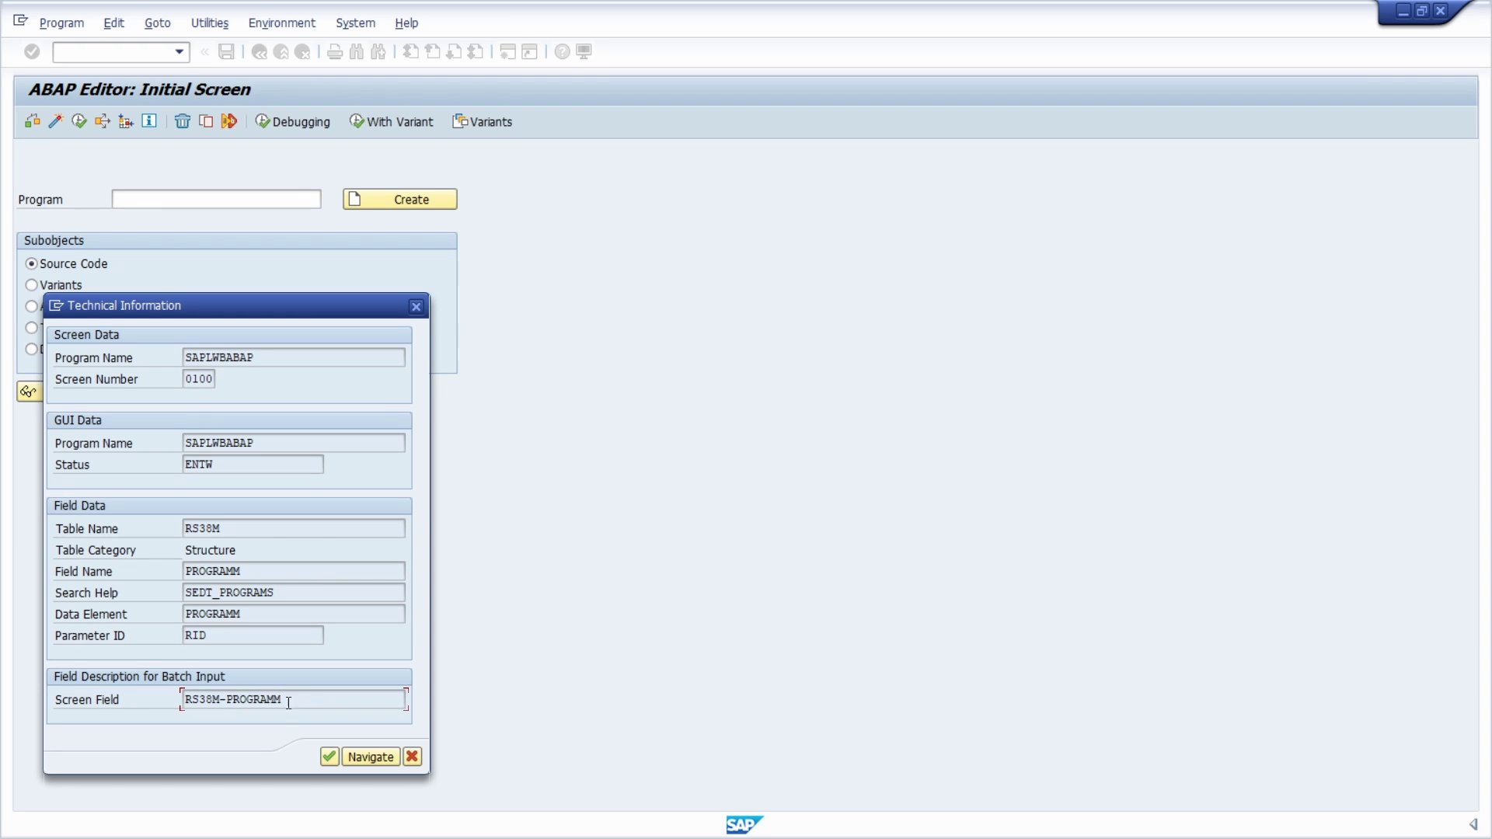
pyautogui.hotkey('shift', 'Home')
pyautogui.press('Home')
pyautogui.click(416, 306)
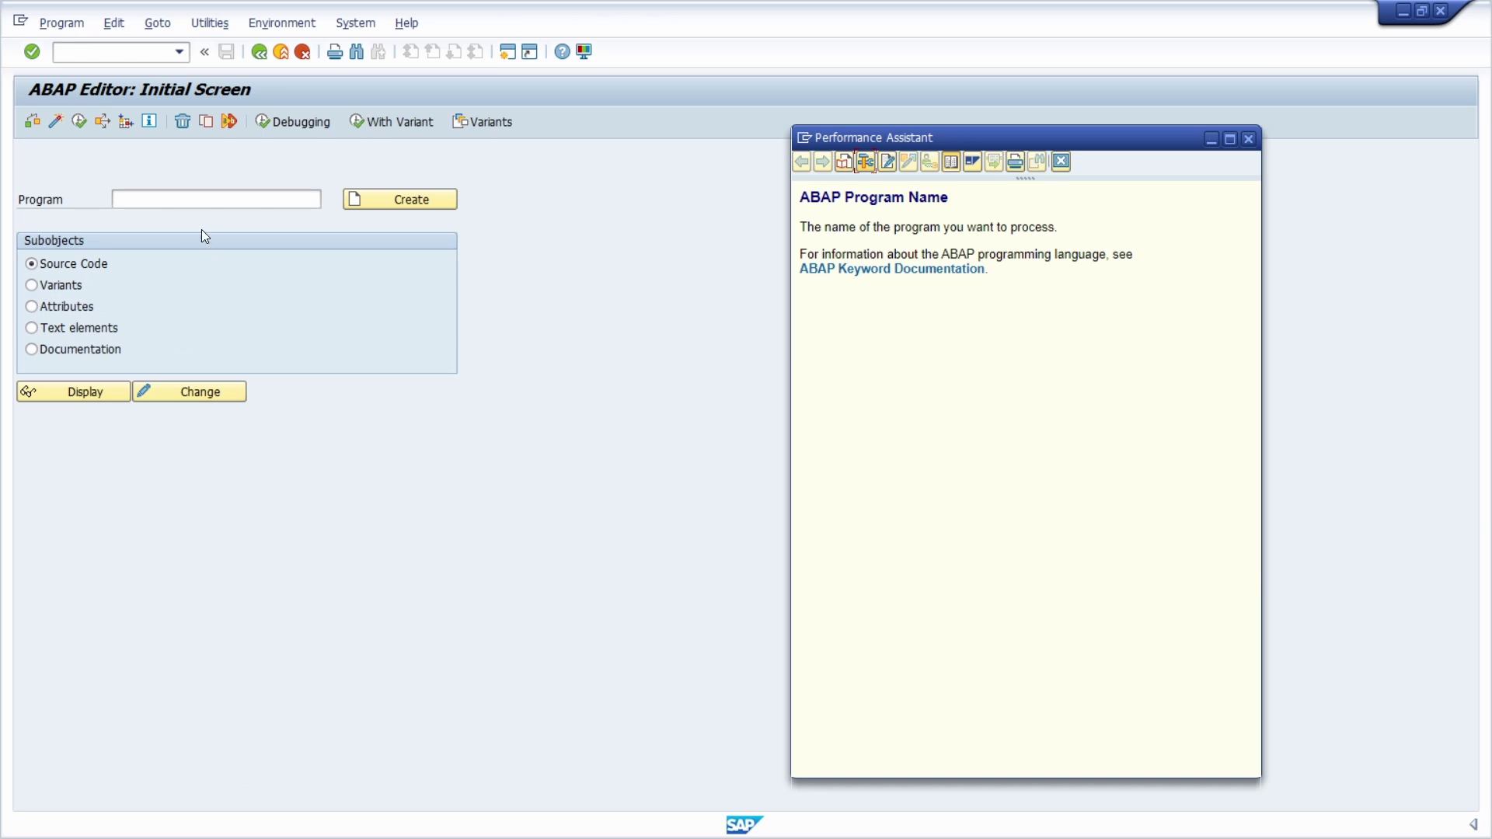
pyautogui.click(1243, 138)
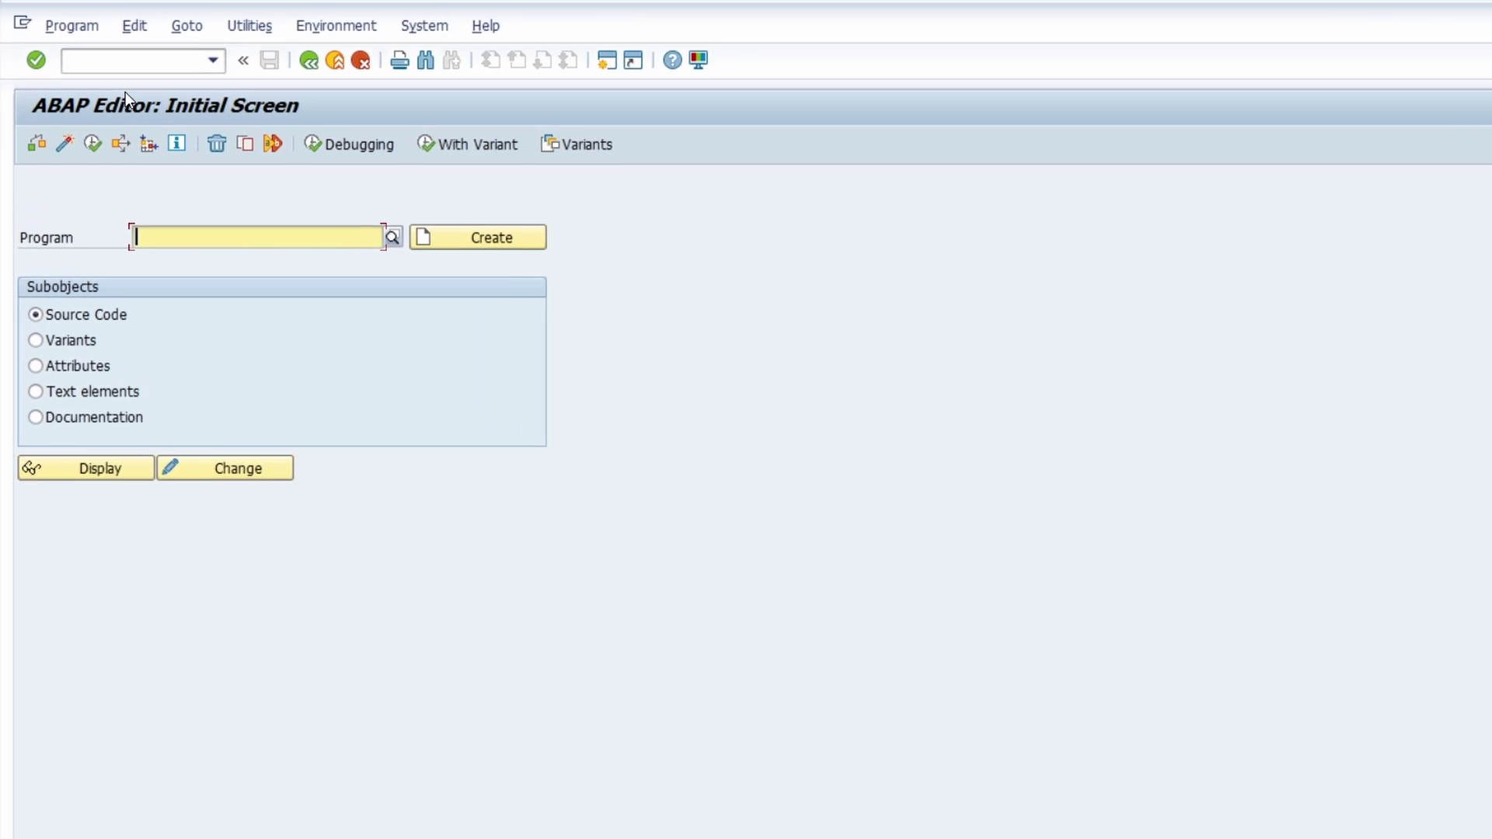
# - End the ABAP Editor transaction with /n and return to the SAP Easy Access screen
pyautogui.click(104, 57)
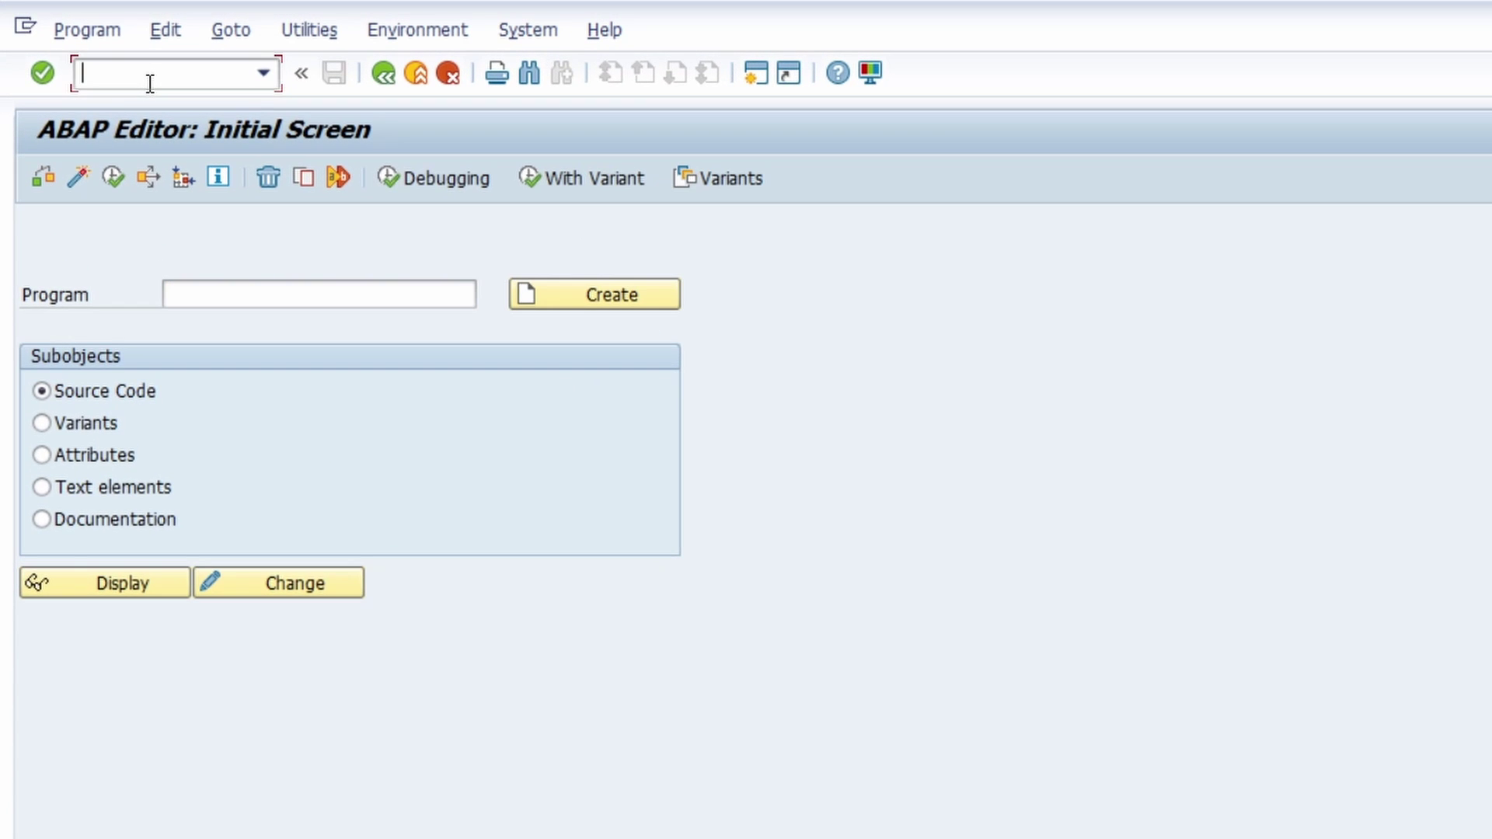
pyautogui.write('/n')
pyautogui.press('Return')
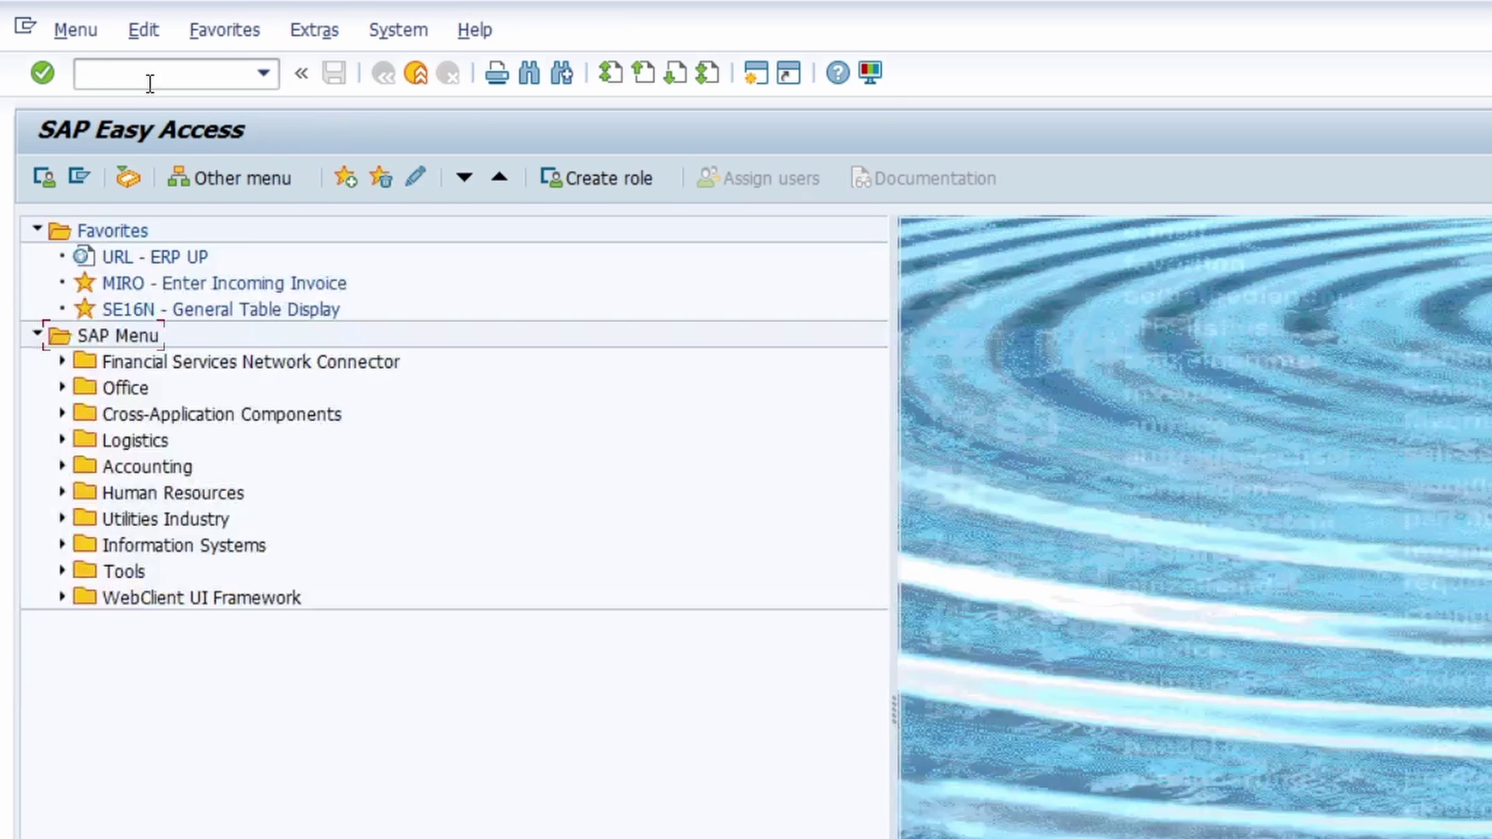
# - Start the ABAP Editor with the Program field prefilled by running /*SE38 RS38M-PROGRAMM=Z_ERP_UP from SAP Easy Access
pyautogui.click(129, 78)
pyautogui.write('/*')
pyautogui.write('SE38')
pyautogui.write(' RS38M-PROGRAMM')
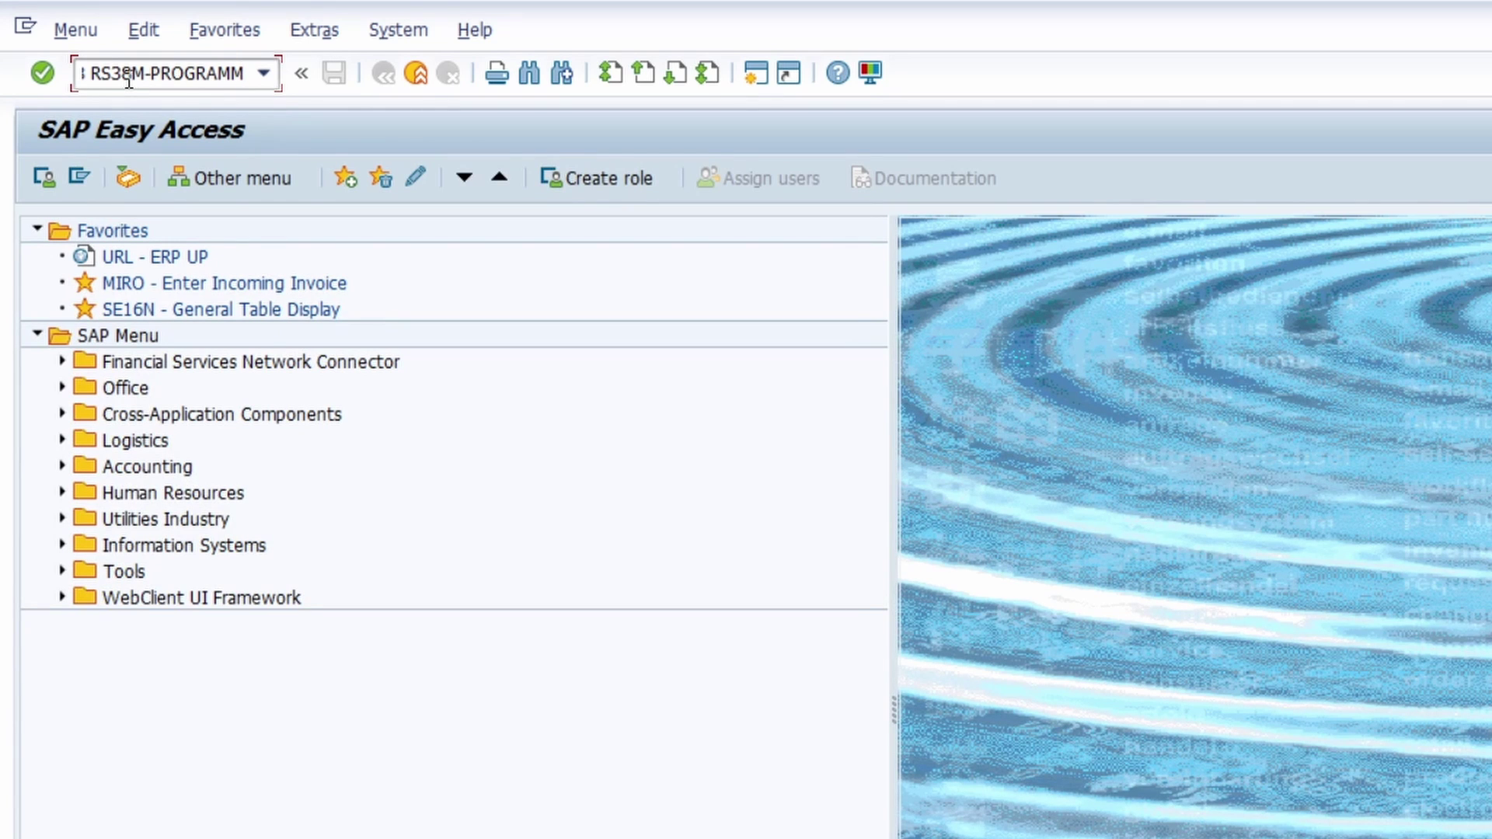
pyautogui.write('=')
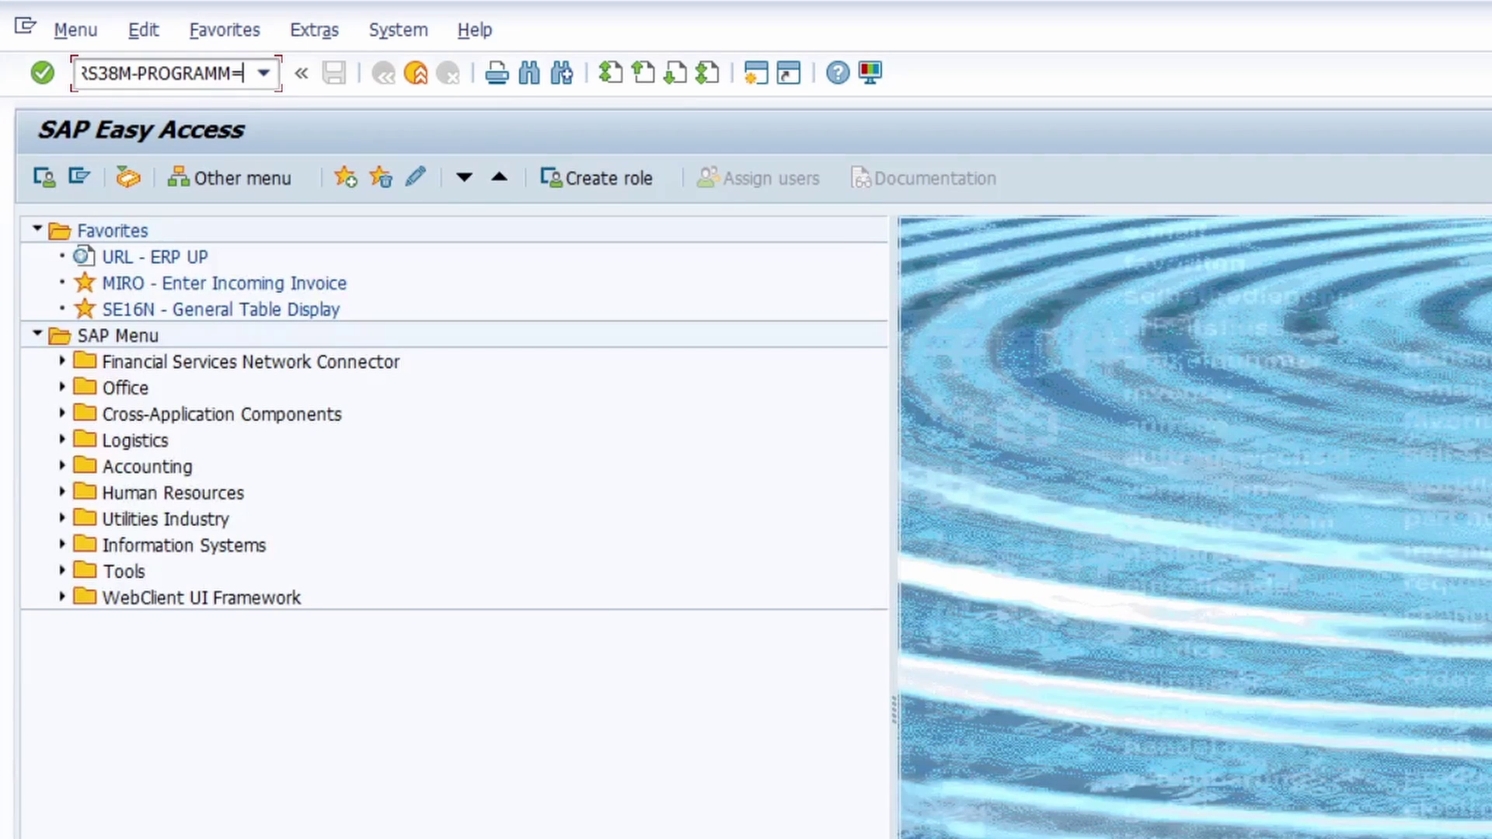
pyautogui.write('Z_')
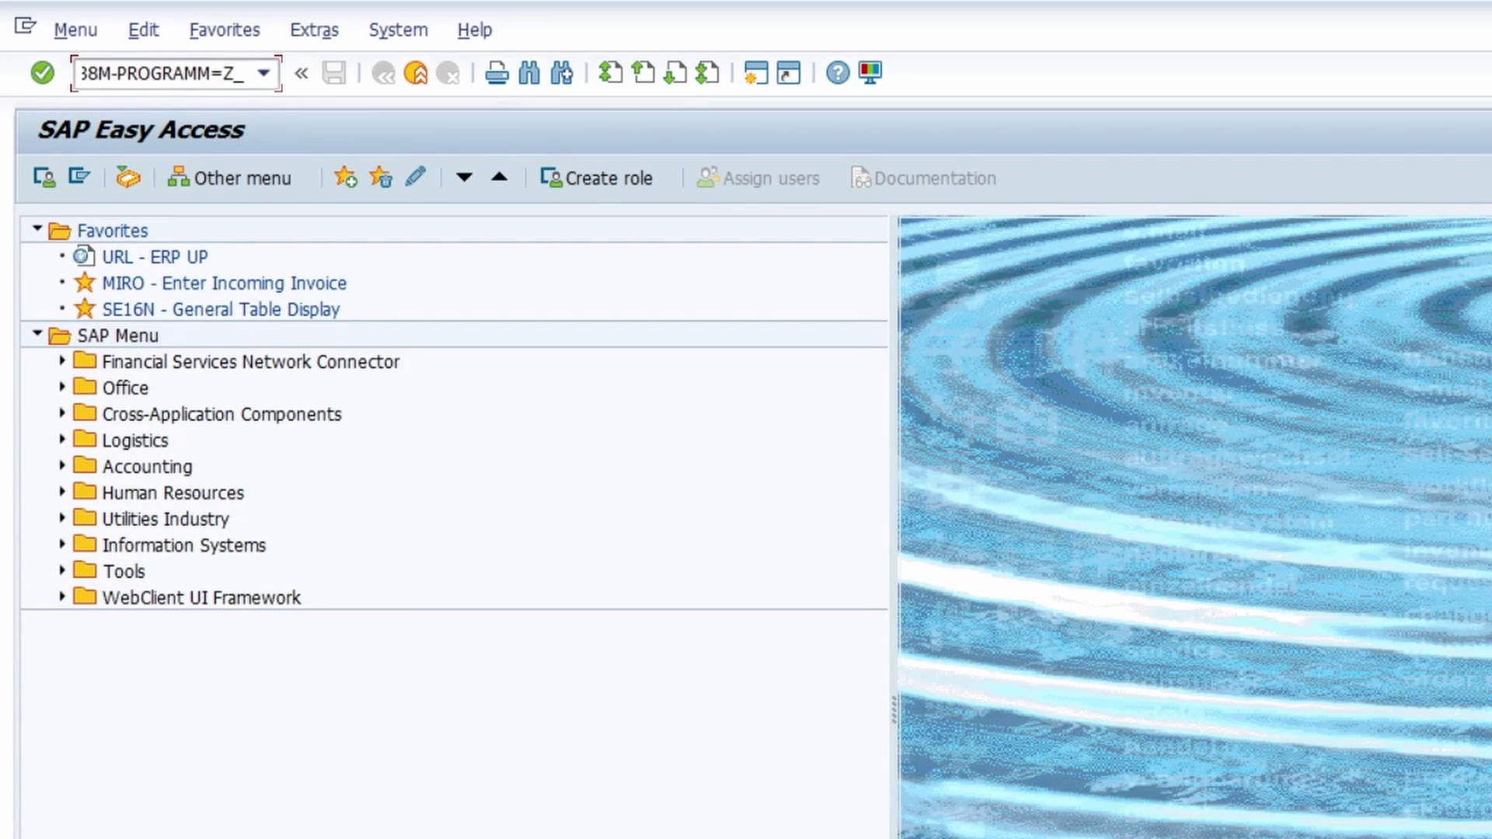
pyautogui.write('ERP_UP')
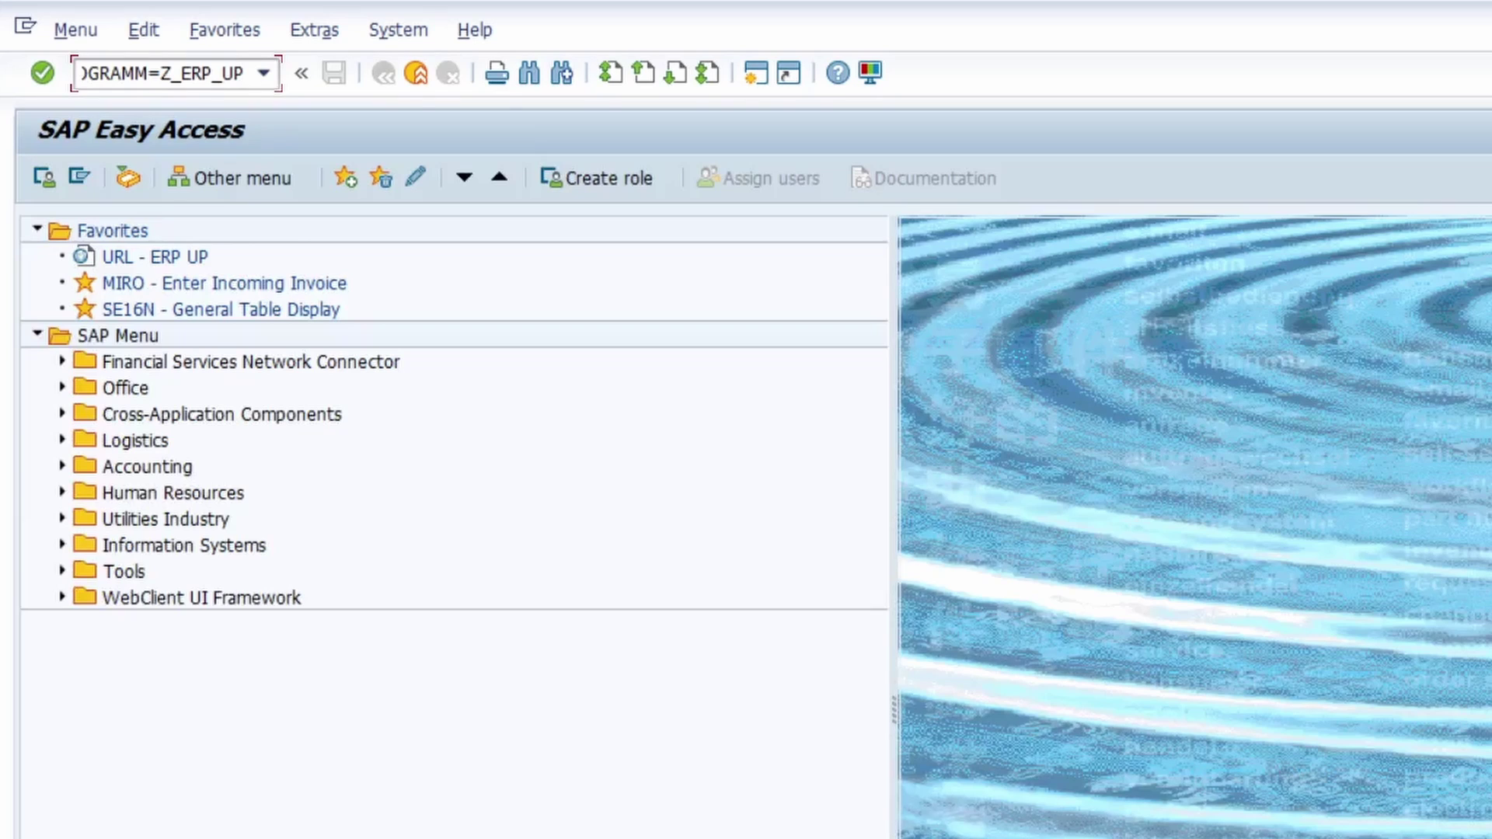
pyautogui.press('Return')
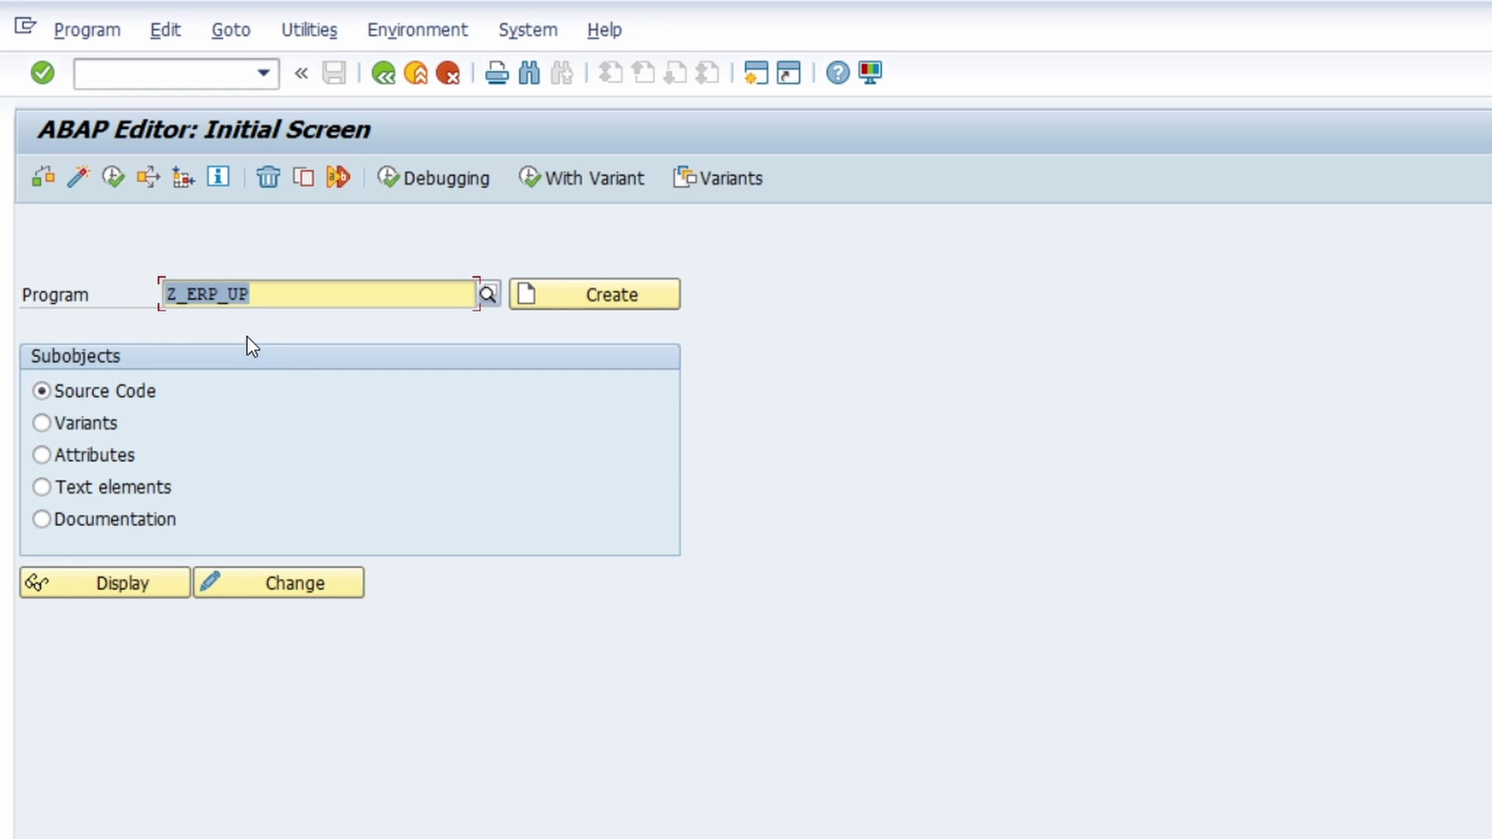
# - Open the history of previously entered commands on the ABAP Editor initial screen
pyautogui.click(263, 73)
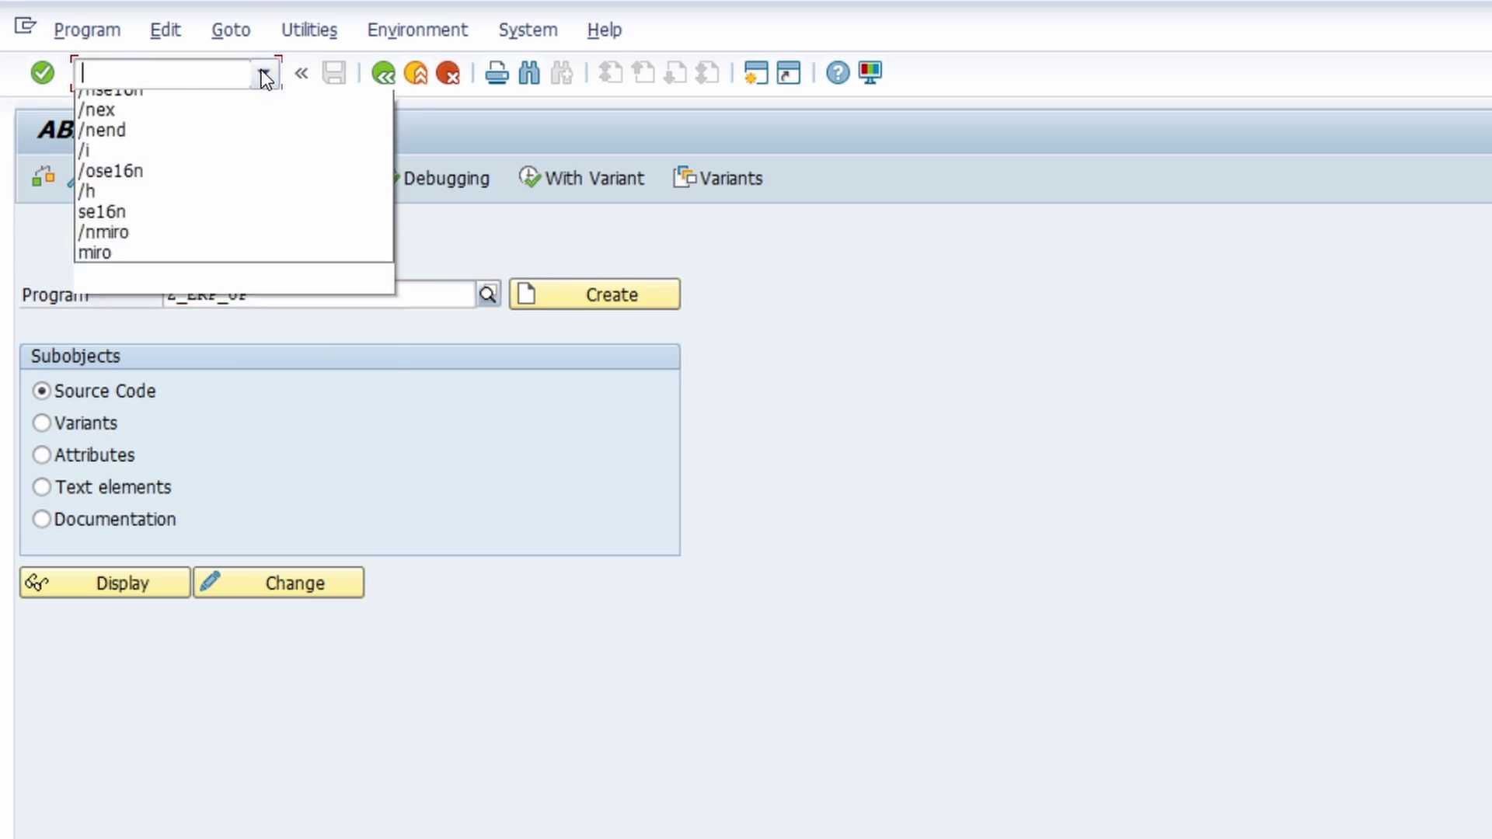